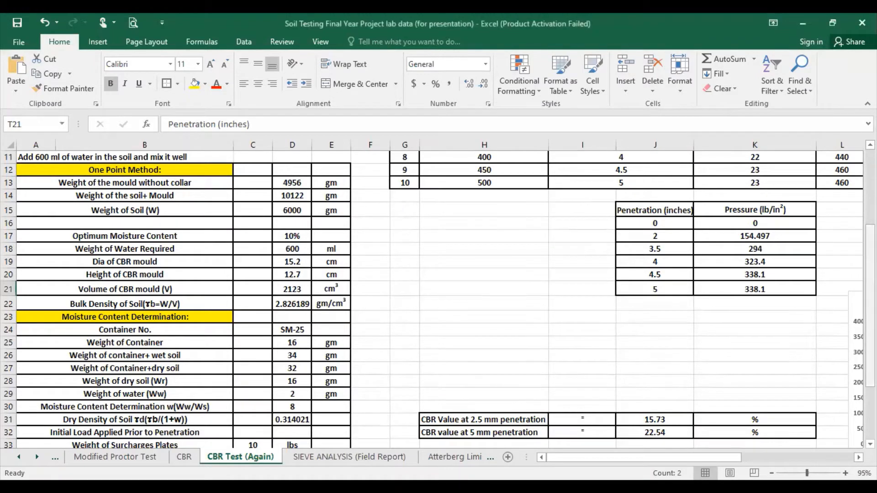
Step: Inspect the formulas behind the weight of soil in C8 and the weight of added water in C10
scroll(432, 301, "up", 3)
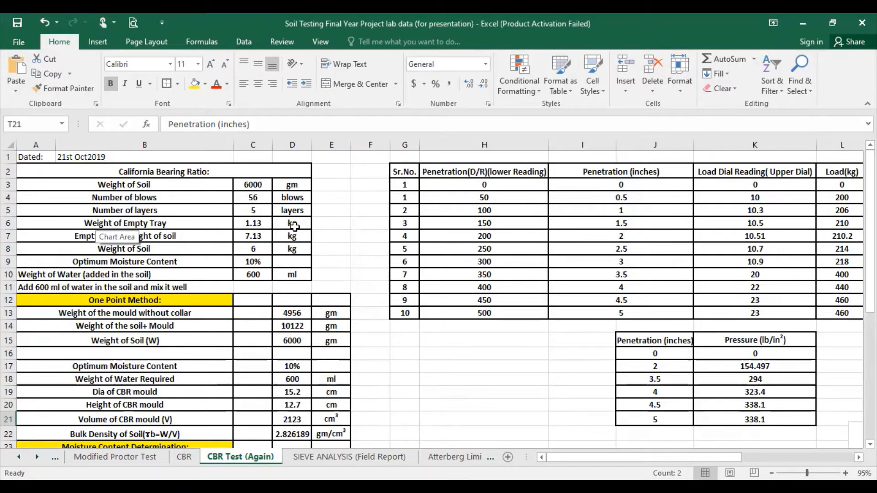
double_click(255, 249)
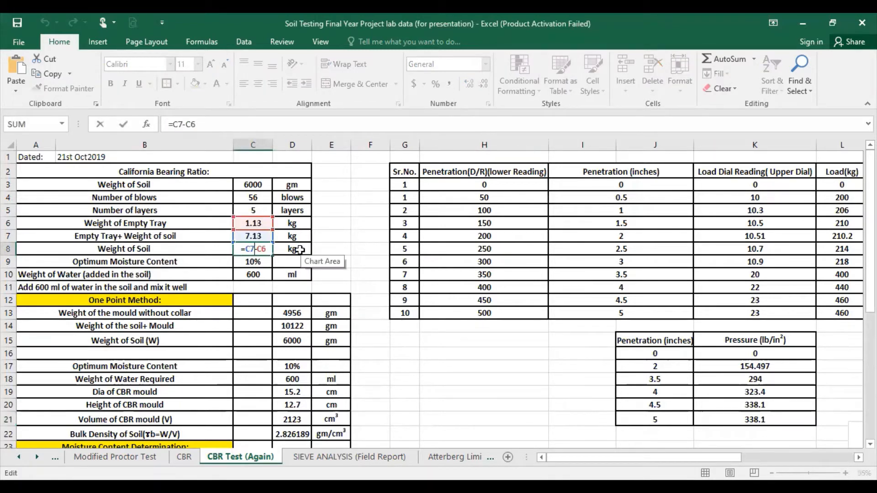
left_click(332, 275)
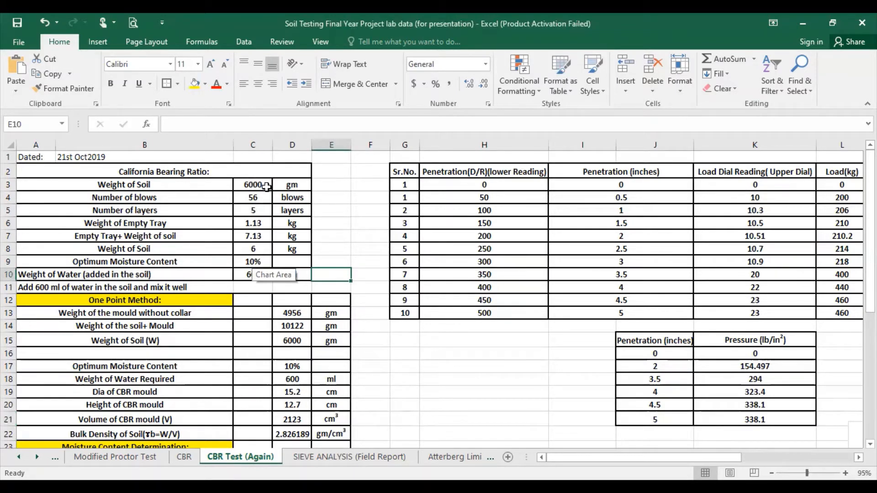
left_click(250, 280)
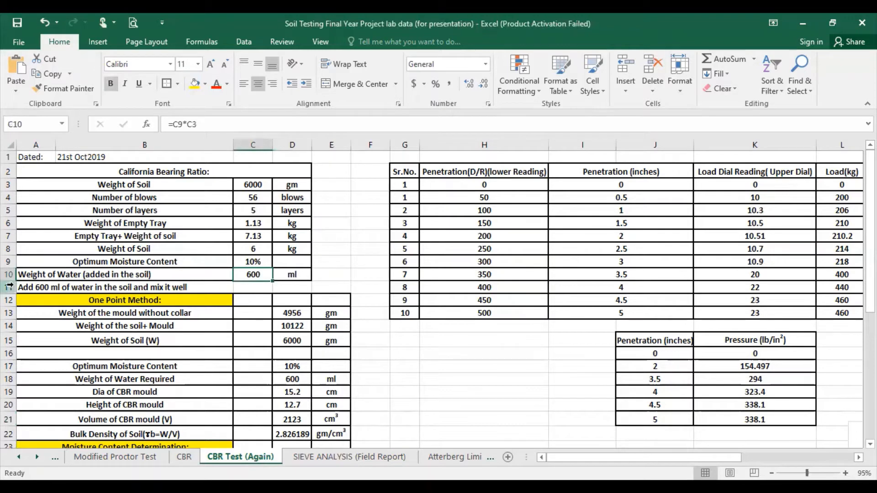
double_click(267, 277)
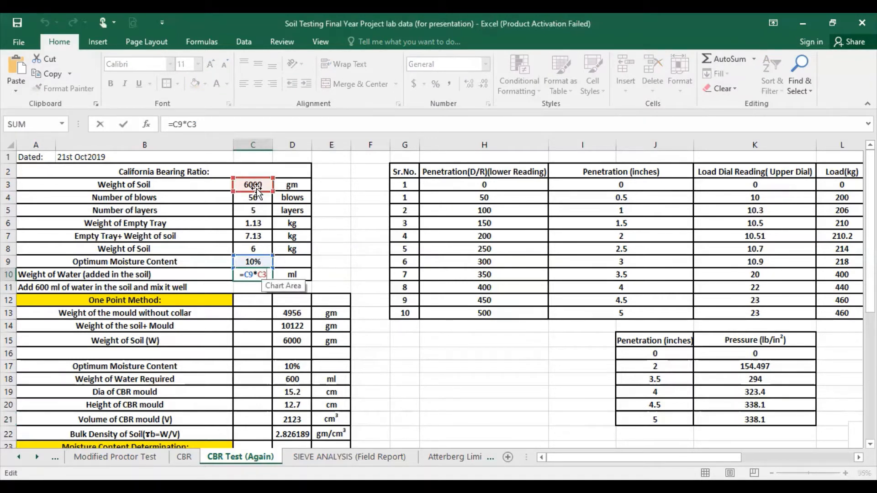
key("ctrl+Return")
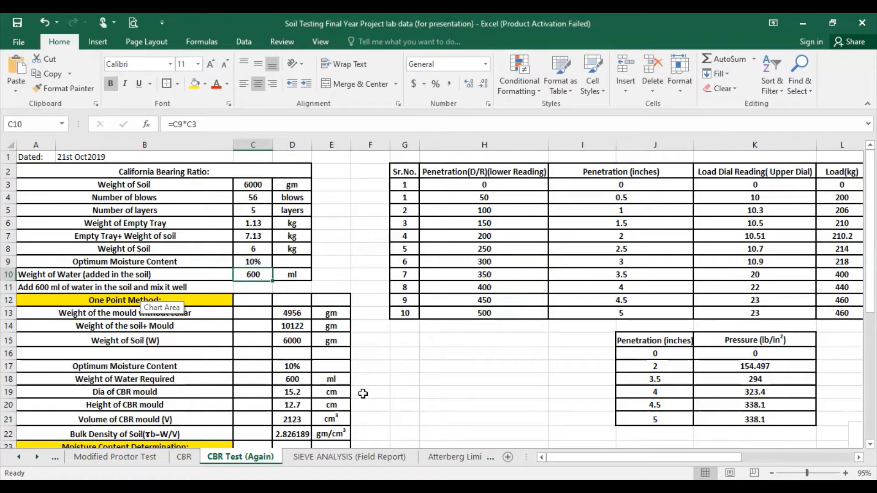
Step: Replace the weight of the soil + mould in D14 with the formula =C3+D13
left_click_drag(870, 174, 870, 243)
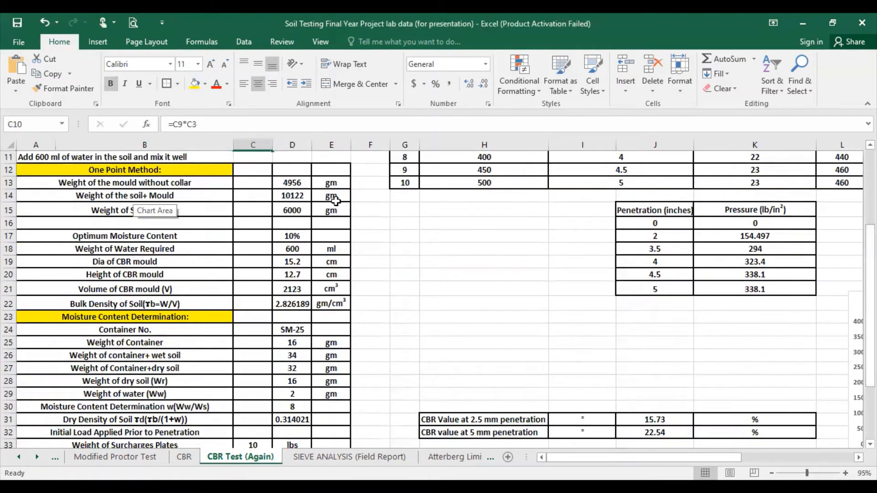
left_click(88, 195)
double_click(303, 198)
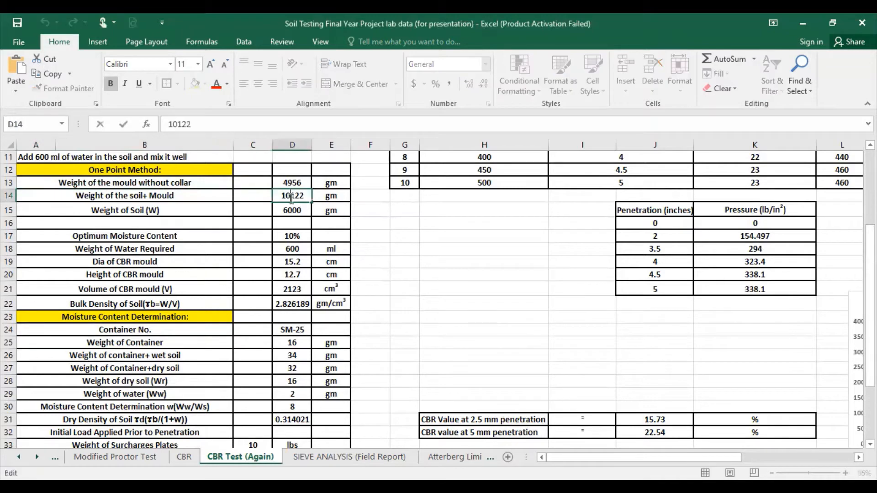
left_click_drag(304, 201, 283, 200)
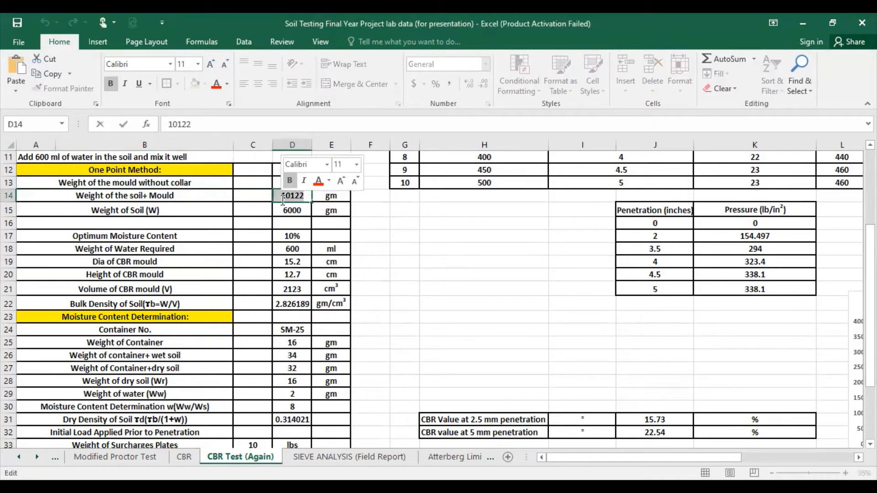
type("=")
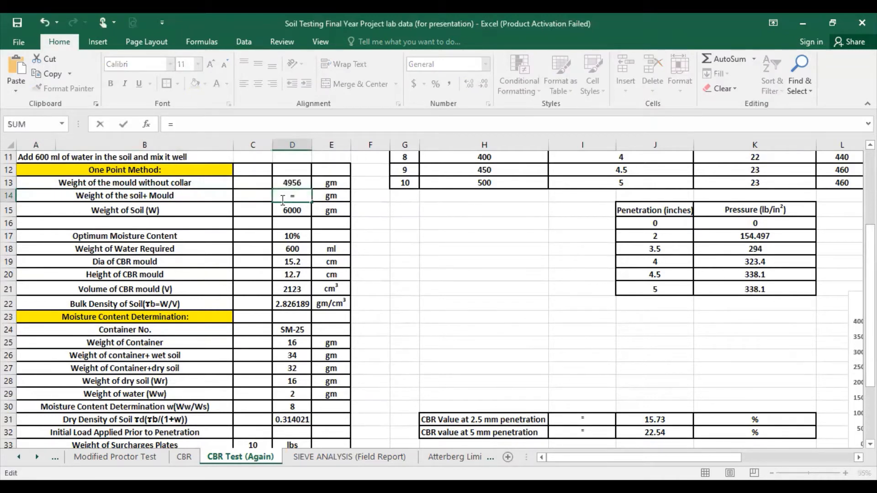
scroll(845, 294, "up", 3)
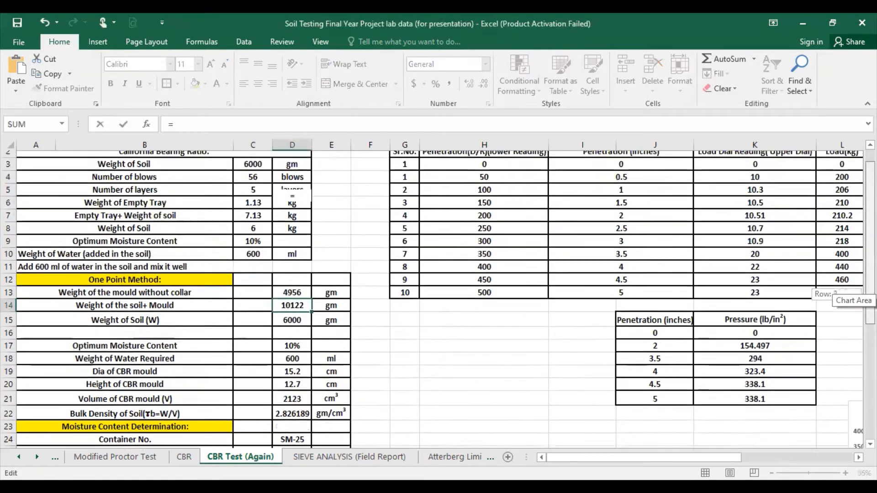
left_click(254, 173)
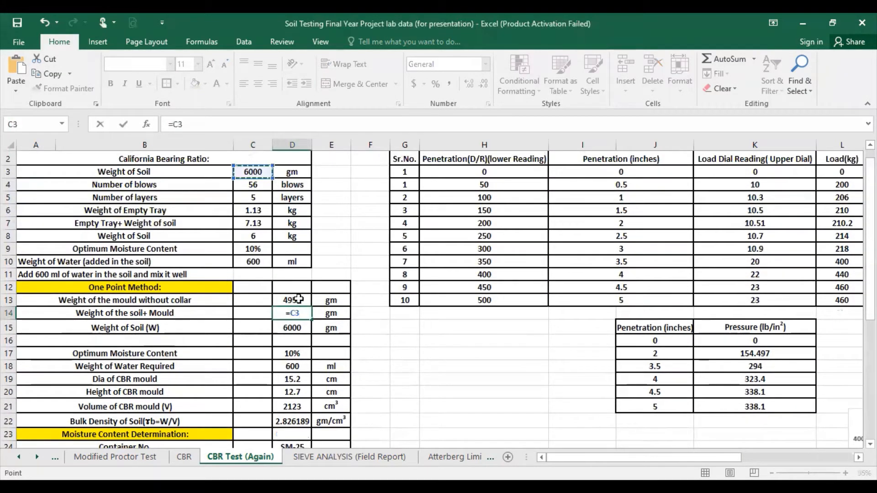
type("+")
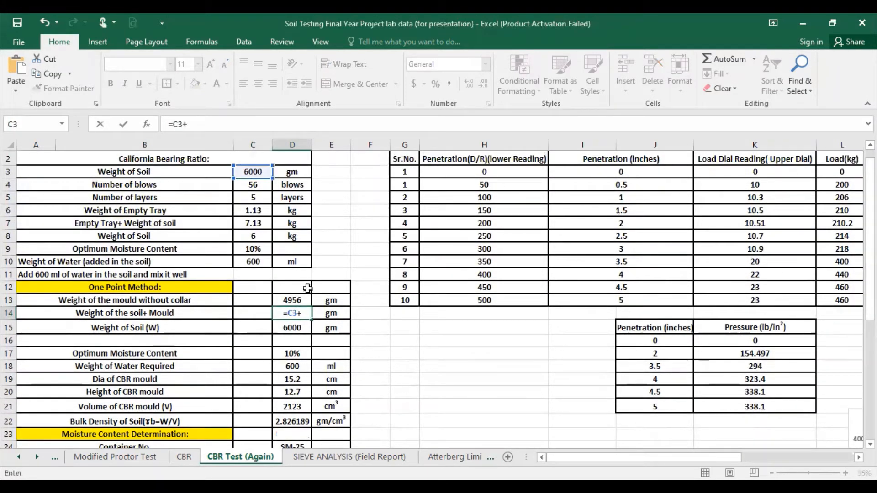
left_click(304, 301)
key("Return")
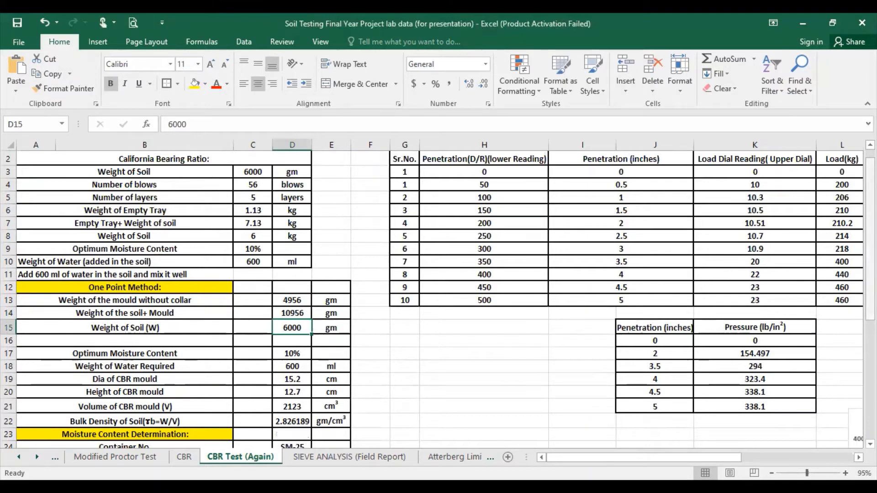
Step: Inspect the bulk density formula in D22 and the cells it refers to
scroll(432, 300, "down", 3)
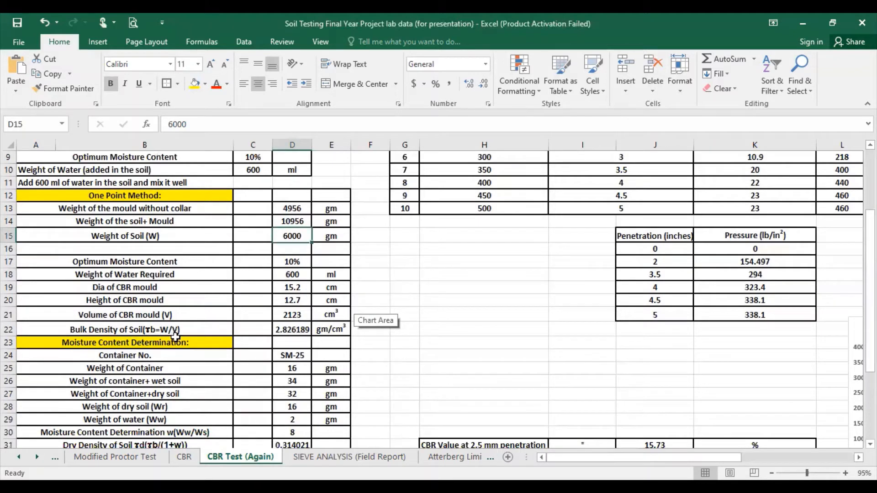
left_click(304, 330)
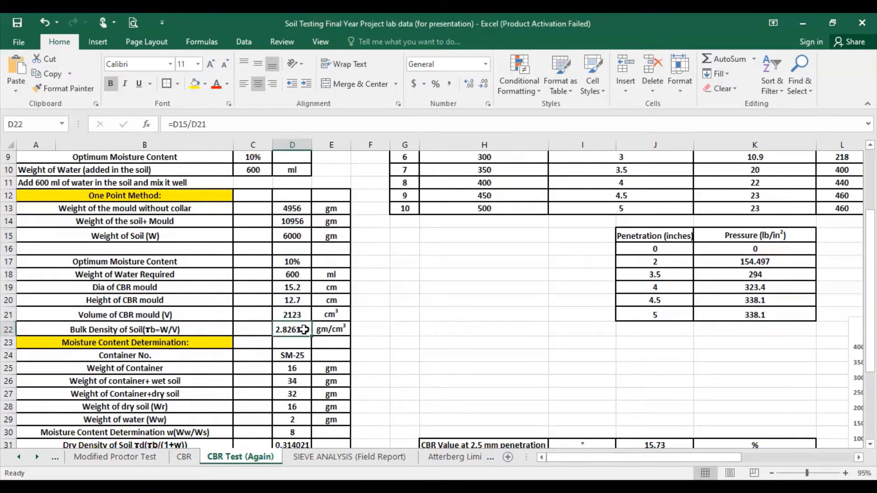
double_click(303, 329)
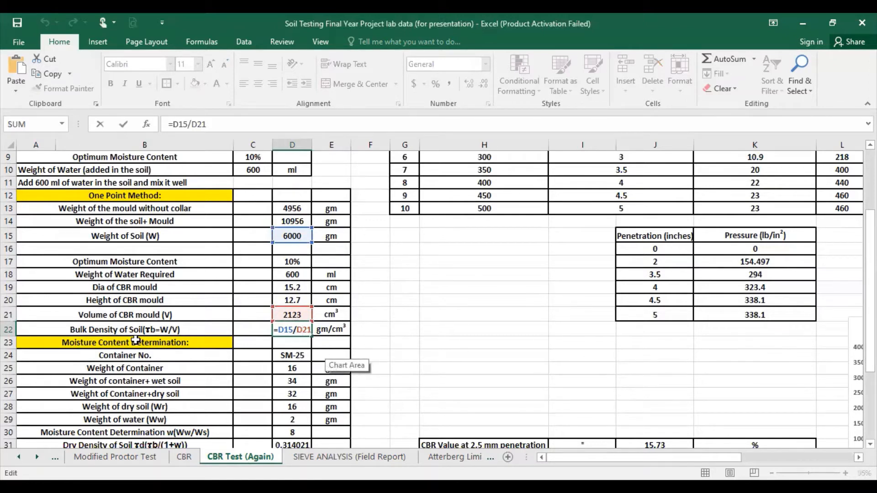
left_click(421, 315)
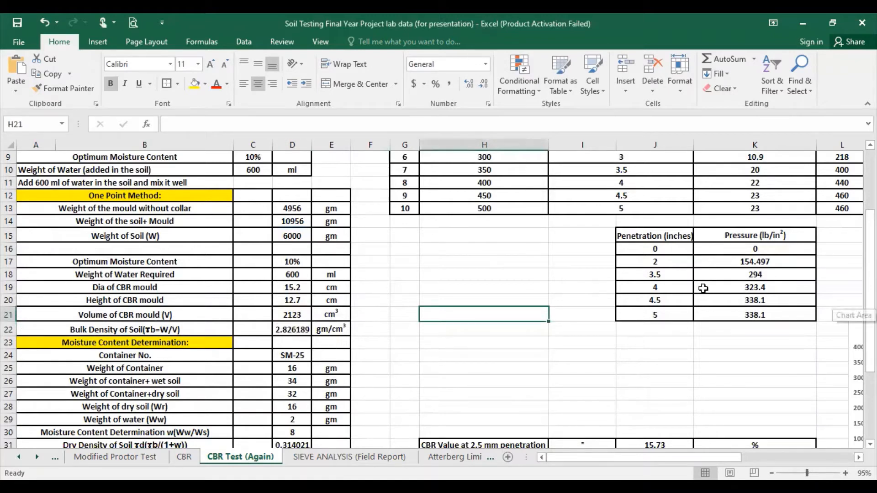
Step: Format the bulk density of soil in D22 to show two decimal places
left_click(299, 335)
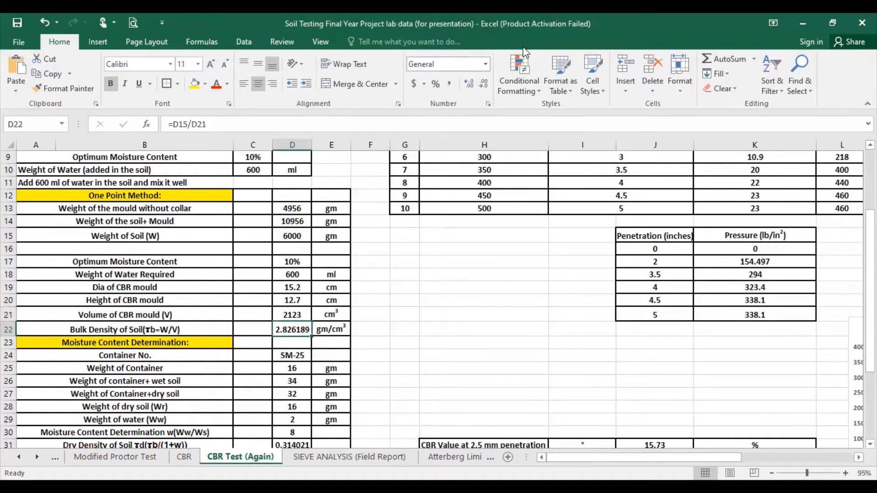
left_click(483, 84)
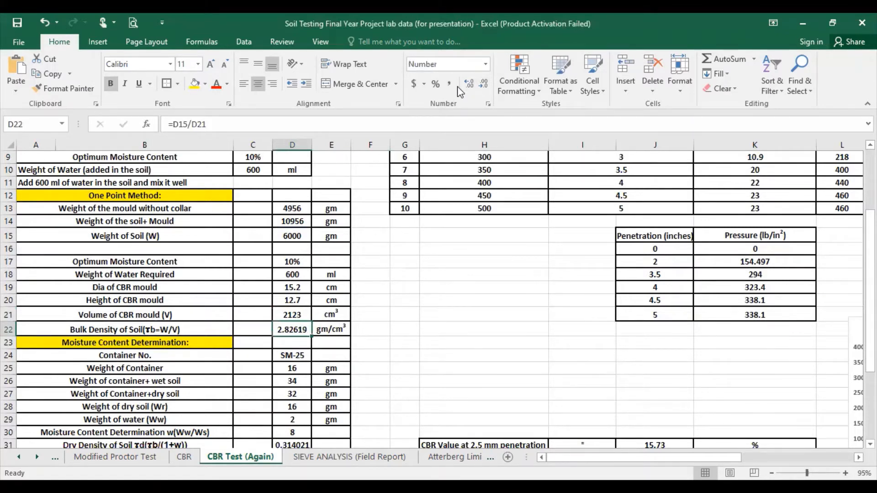
left_click(466, 83)
left_click(465, 83)
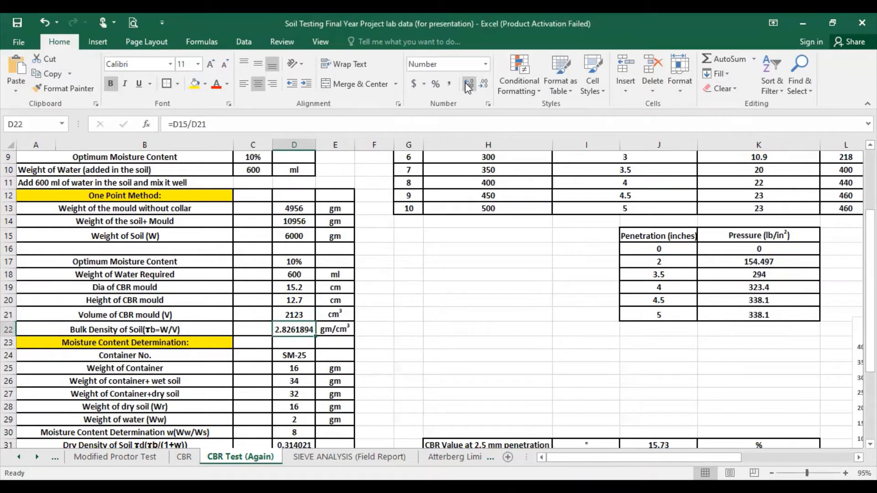
left_click(483, 84)
left_click(483, 84)
left_click(483, 85)
left_click(484, 84)
left_click(469, 83)
left_click(472, 325)
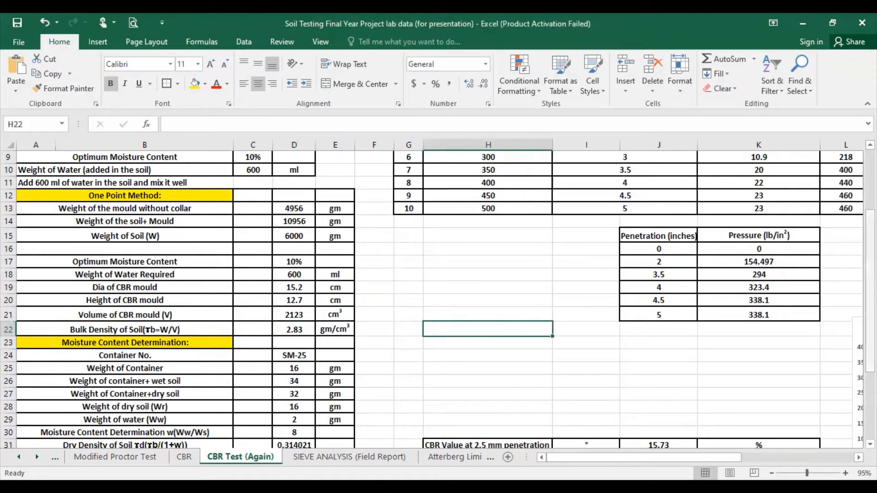
Step: Examine the moisture determination inputs and the formulas for dry soil weight, water weight and moisture content in D25 to D30
scroll(871, 297, "down", 3)
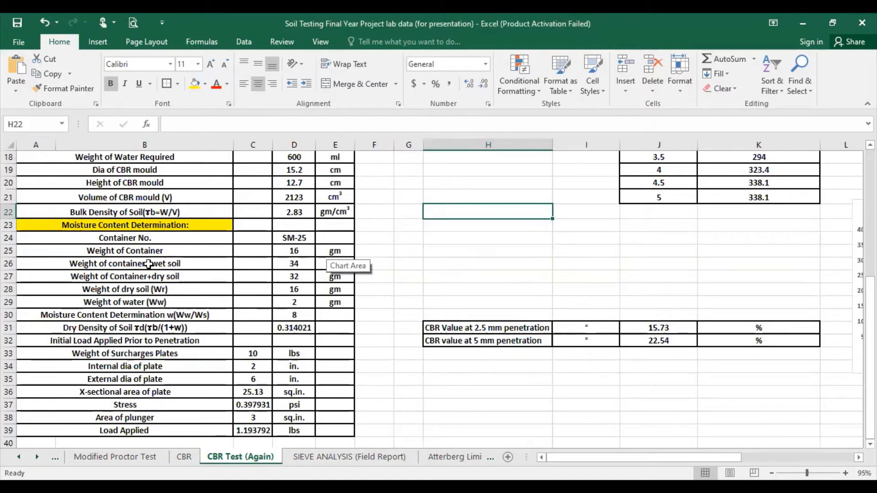
left_click(296, 251)
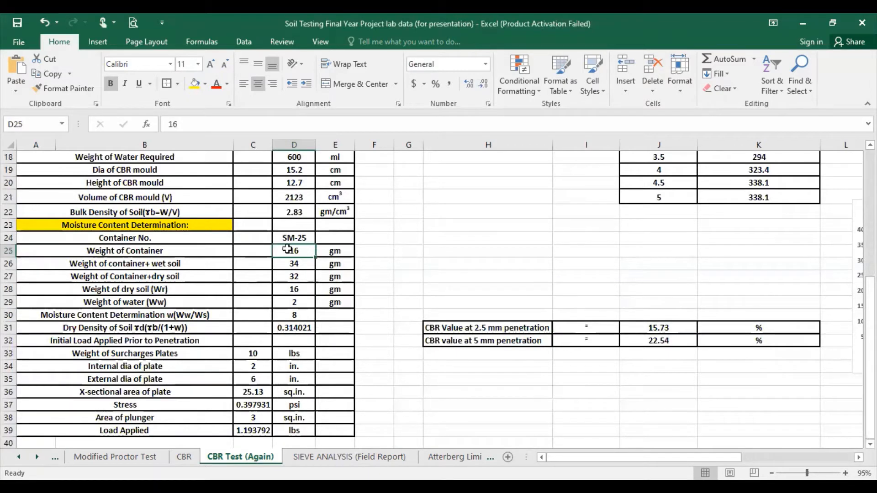
left_click(303, 275)
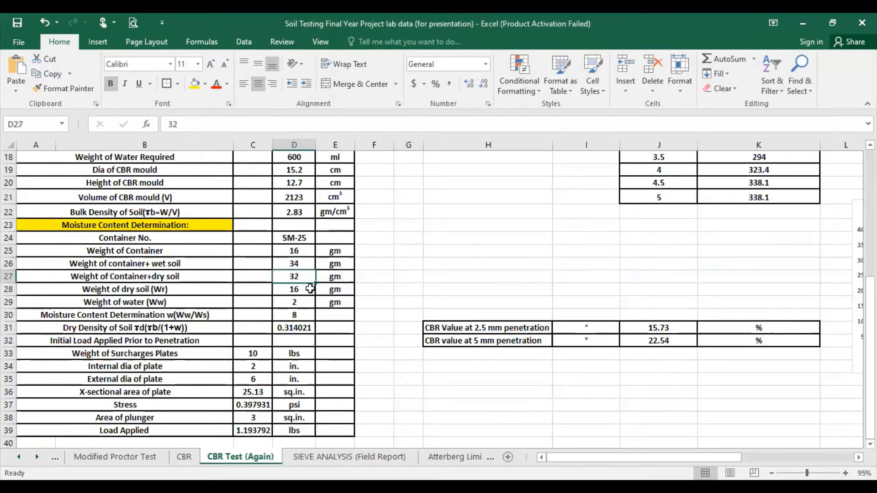
double_click(305, 292)
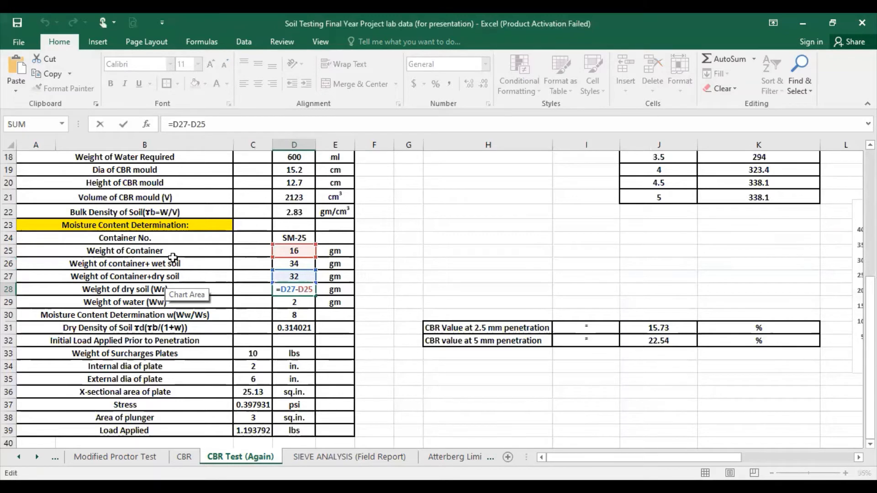
left_click(296, 303)
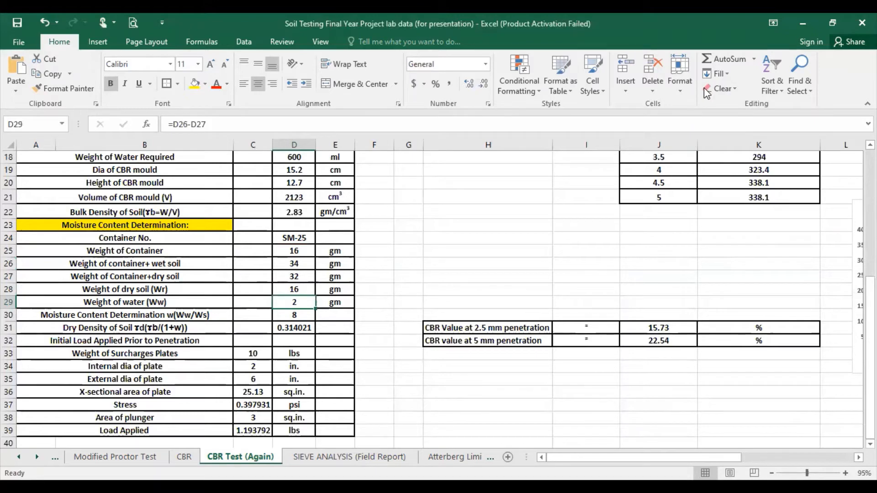
double_click(293, 302)
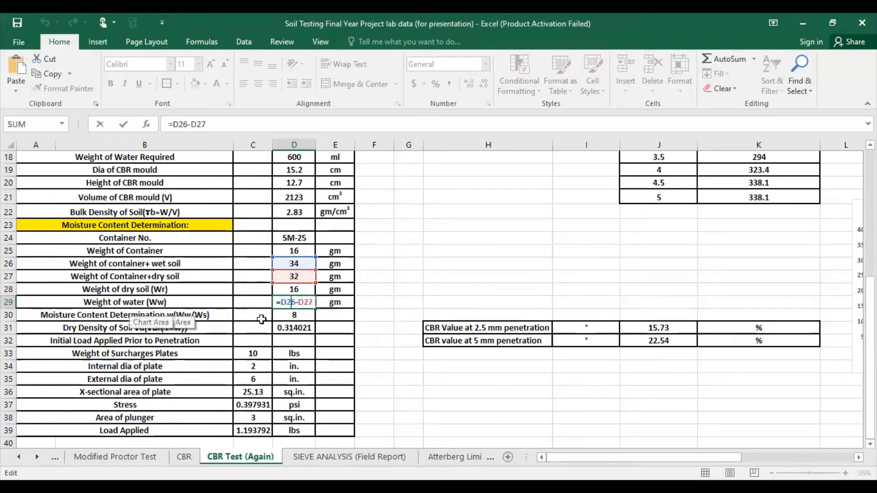
left_click(376, 326)
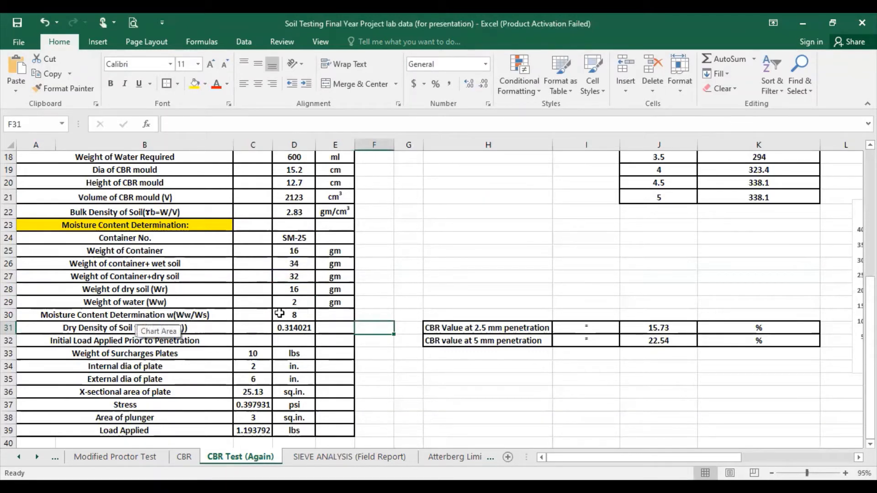
double_click(295, 314)
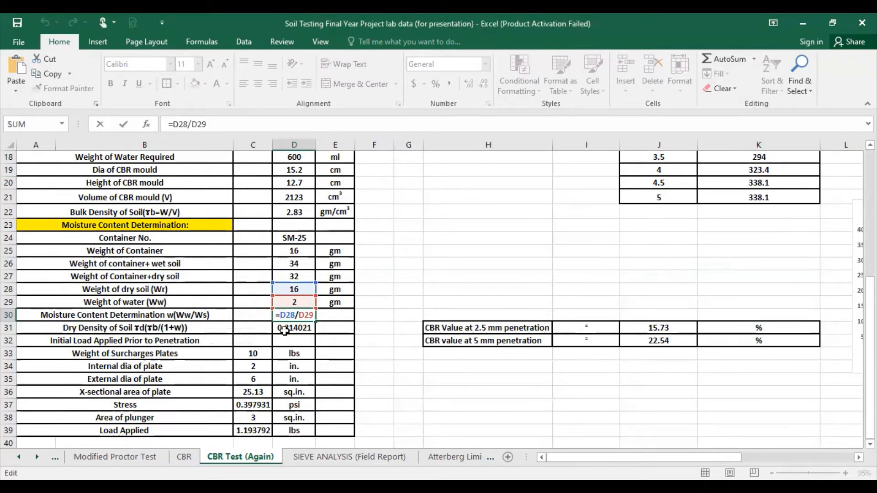
key("ctrl+Return")
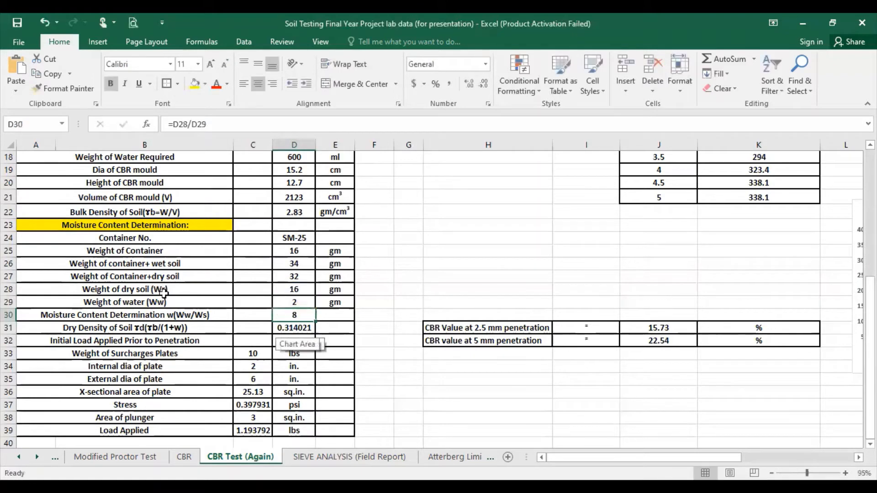
Step: Correct the symbol in the dry soil label in row 28 so it reads "Weight of dry soil (Ws)"
double_click(167, 288)
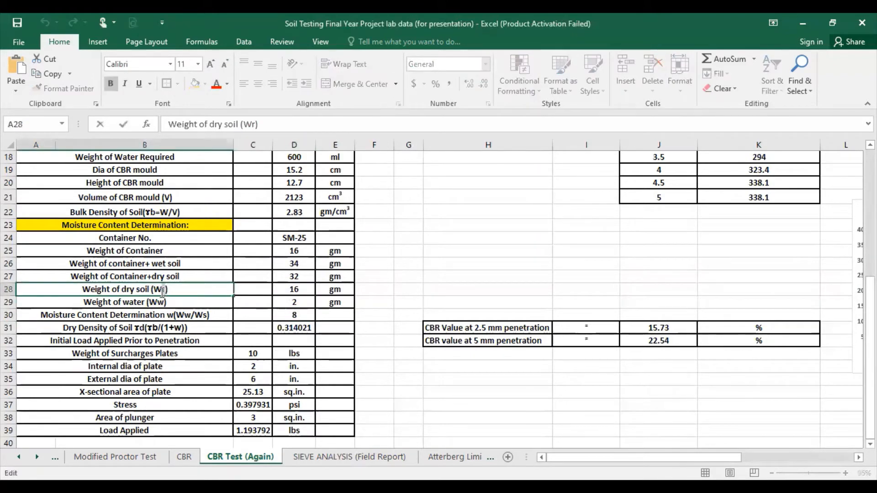
key("BackSpace")
type("s")
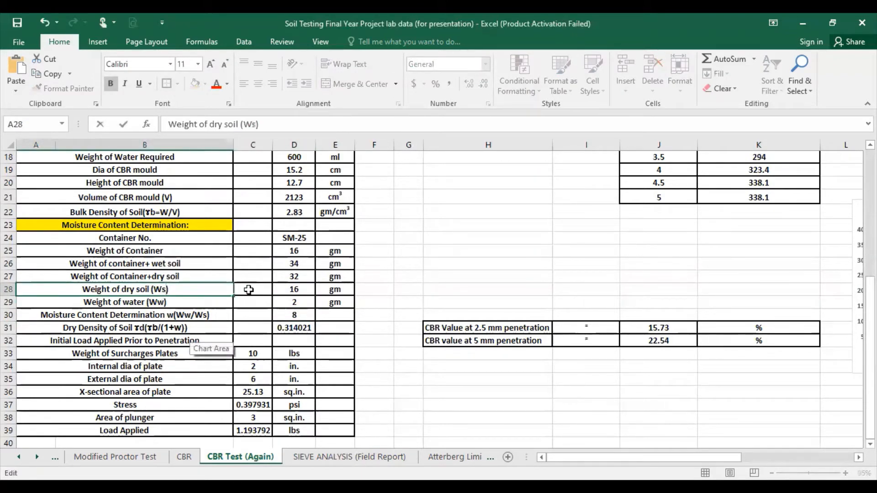
left_click(303, 305)
Step: Correct the moisture content formula in D30 to divide water weight by dry soil weight, =D29/D28
double_click(301, 312)
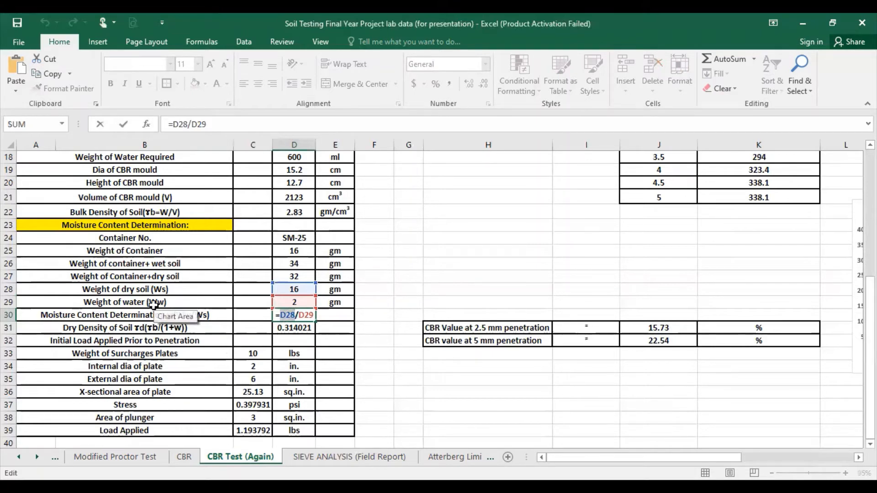
left_click(293, 302)
double_click(303, 315)
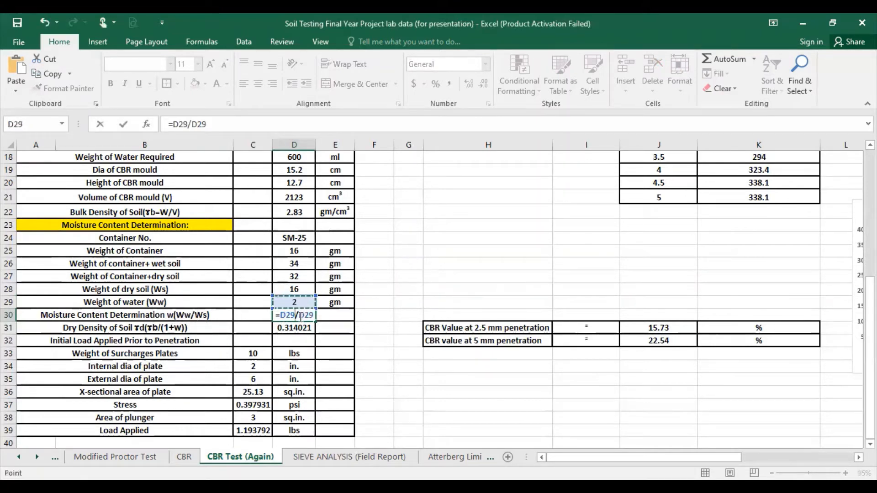
left_click(304, 291)
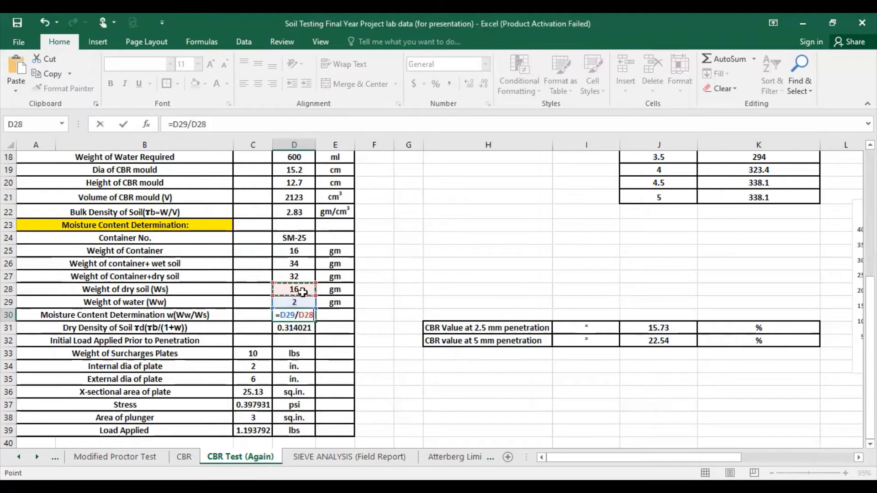
key("Return")
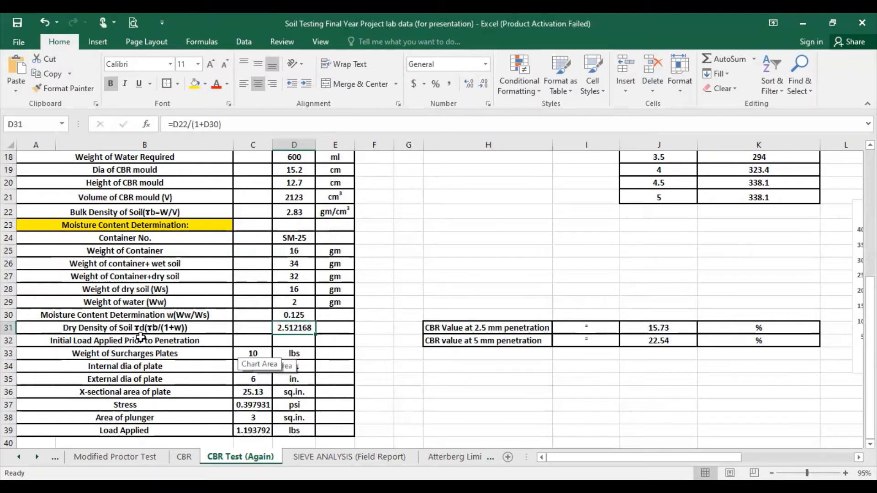
Step: Check the dry density formula in D31 against its label and format the result to two decimal places
left_click(175, 314)
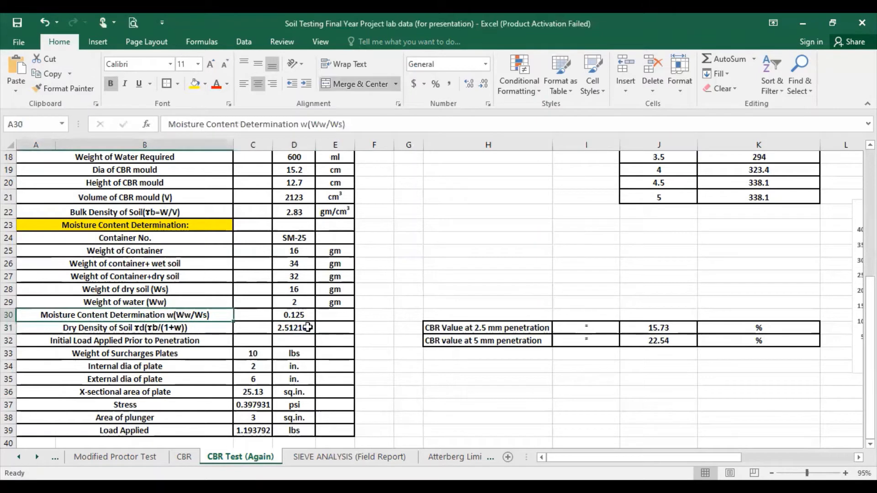
left_click(159, 330)
left_click(283, 327)
double_click(283, 327)
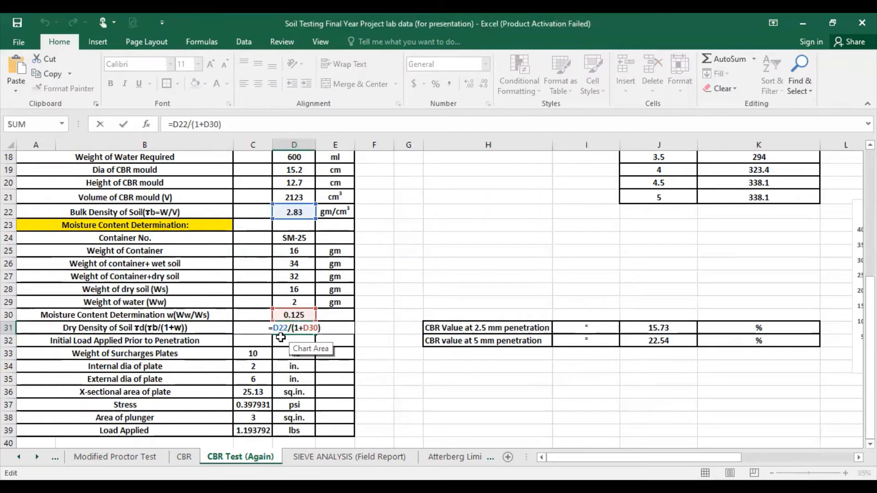
key("ctrl+Return")
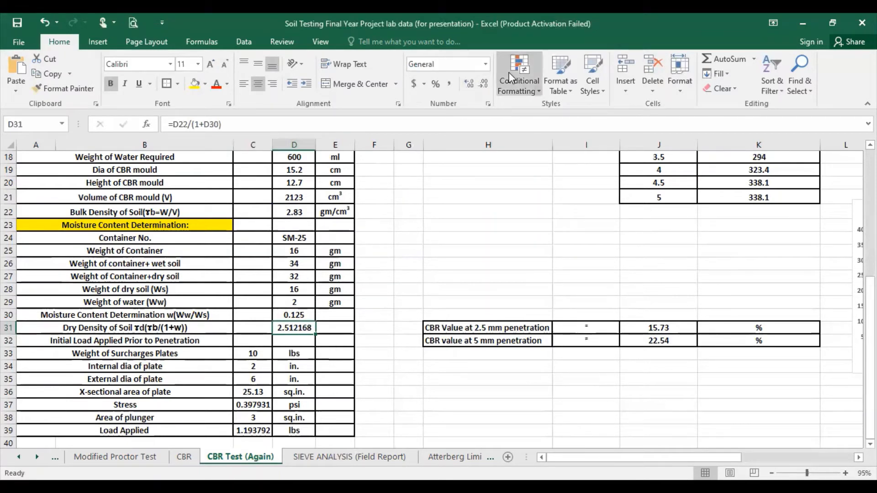
left_click(487, 84)
left_click(487, 83)
left_click(487, 83)
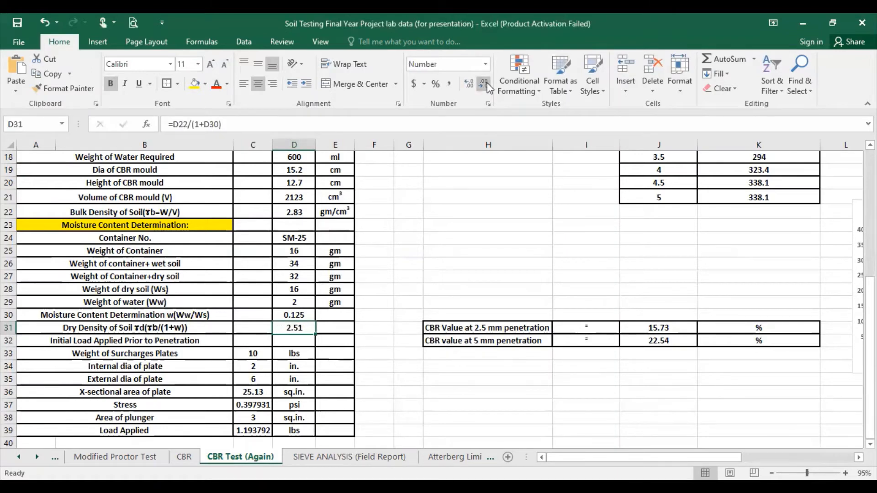
left_click(322, 333)
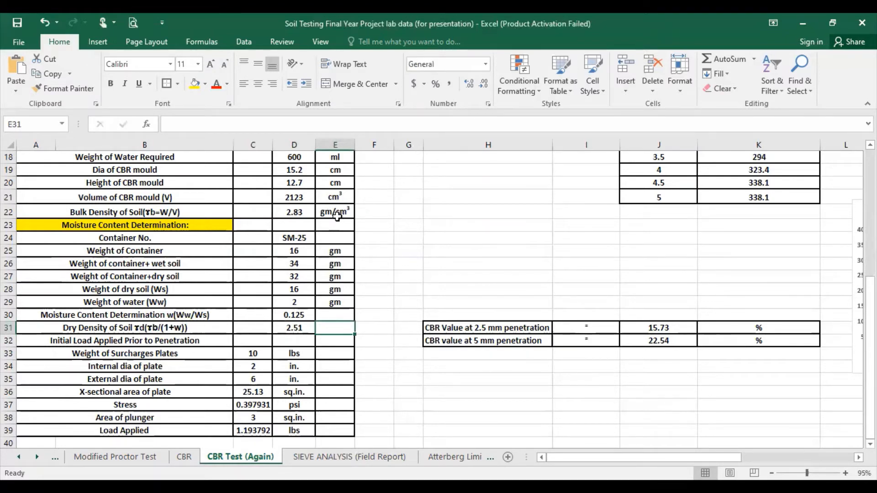
left_click(310, 329)
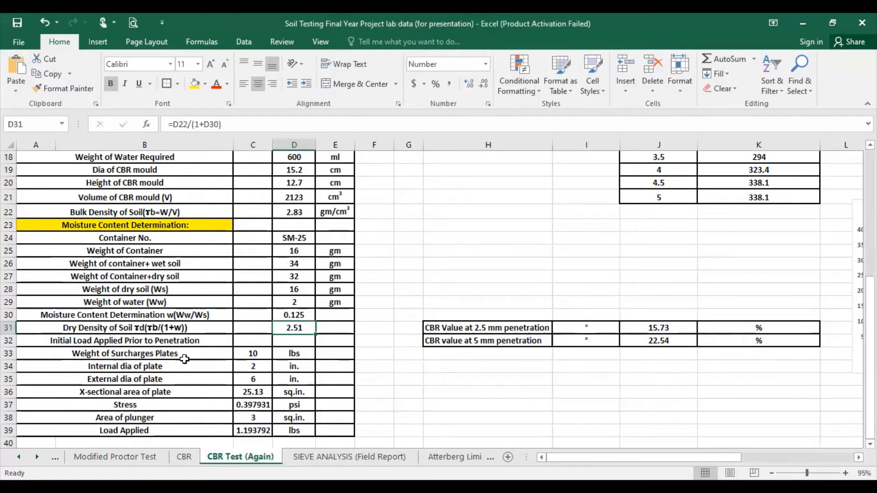
Step: Review the surcharge plate weight, diameters and area in rows 33 to 36, and format the stress in C37 to three decimal places
left_click(299, 355)
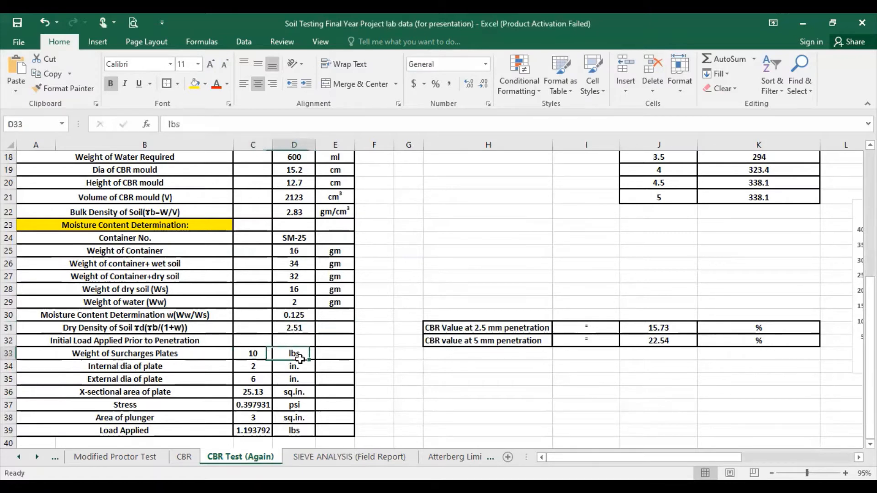
left_click(269, 370)
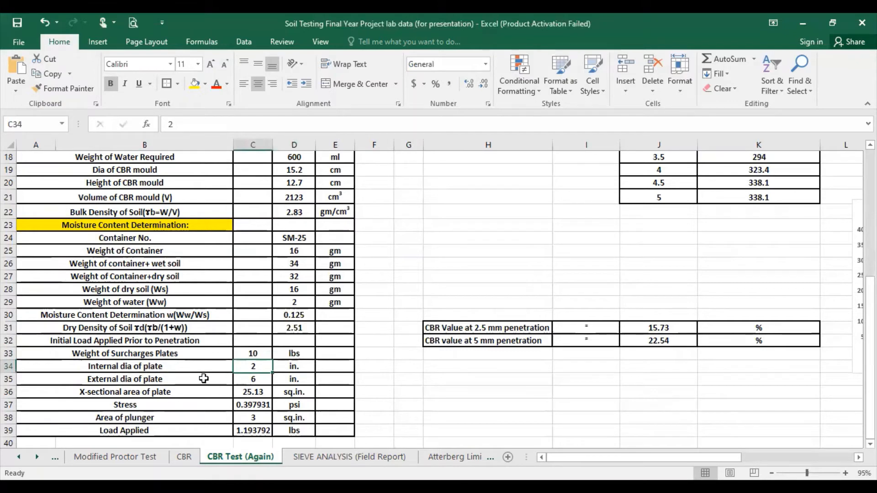
left_click(236, 380)
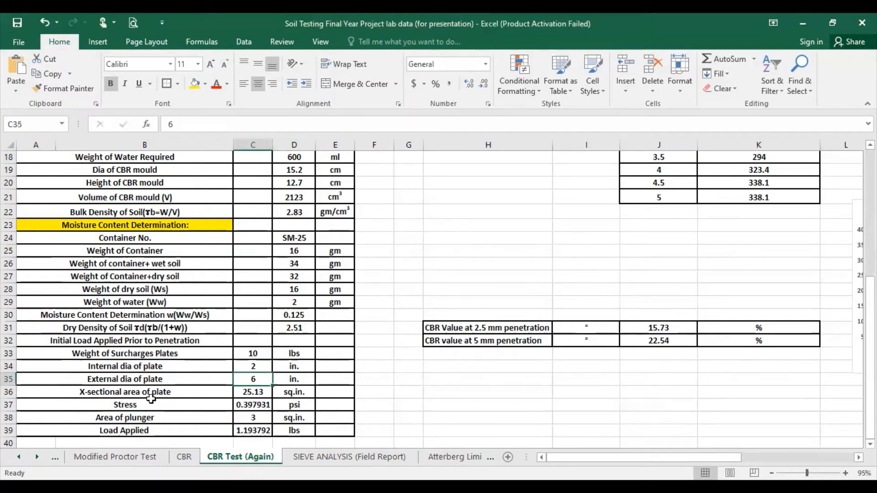
left_click(267, 394)
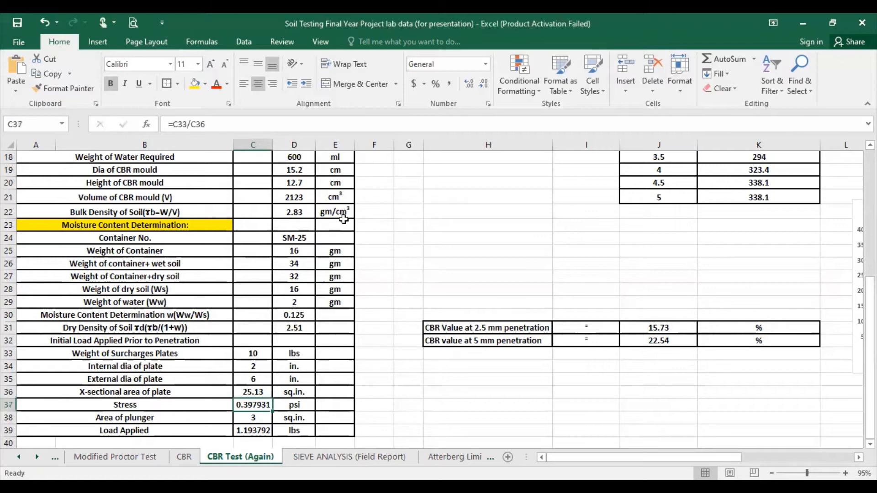
left_click(475, 90)
left_click(484, 90)
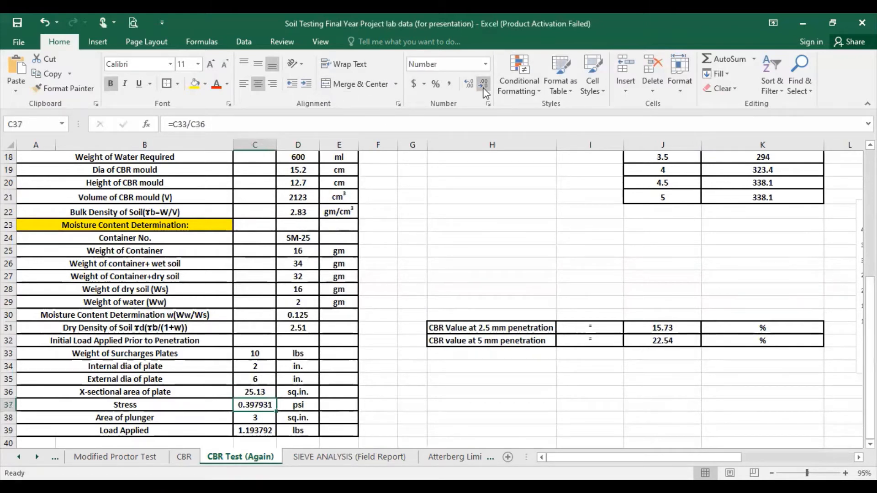
left_click(483, 90)
left_click(483, 88)
left_click(483, 88)
left_click(484, 88)
left_click(469, 84)
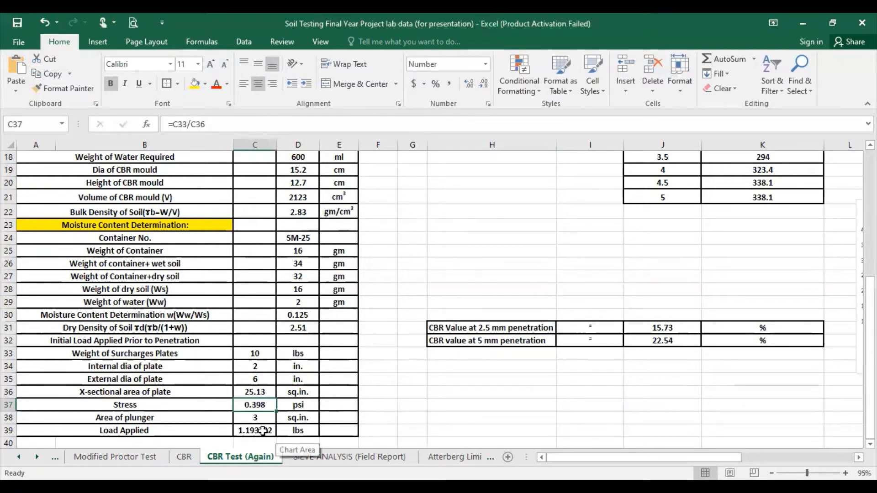
Step: Examine the plunger area, the penetration and load dial readings, and the kg-to-lbs conversion formulas in M4 and M5
left_click(272, 417)
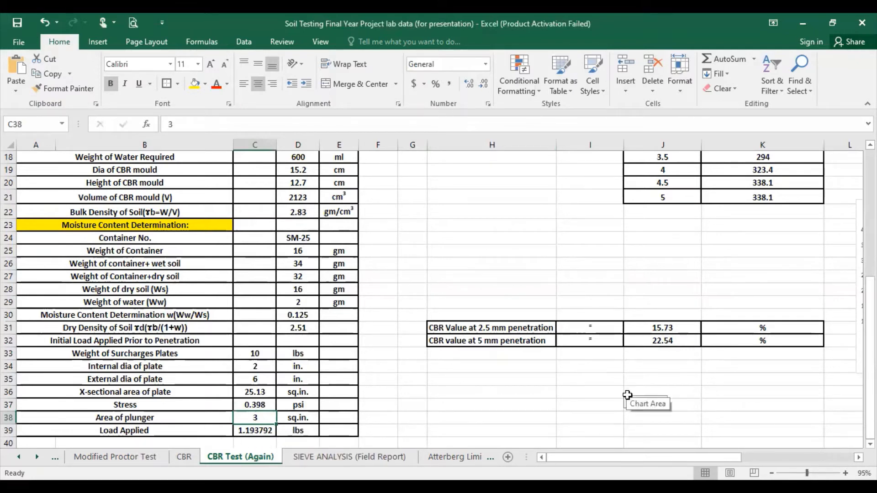
left_click_drag(640, 459, 696, 459)
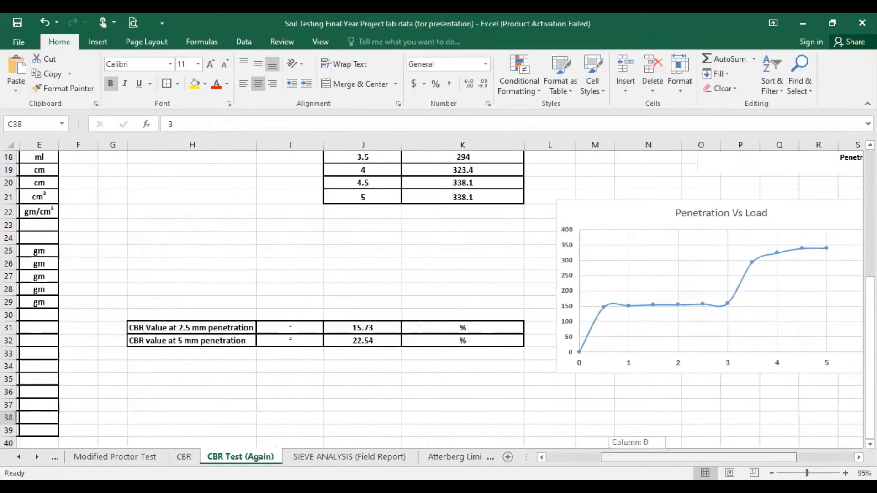
scroll(777, 343, "up", 6)
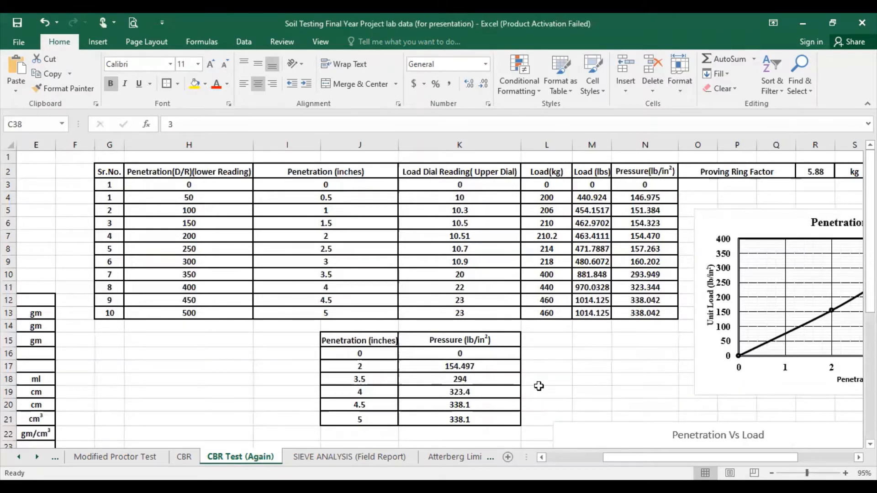
left_click_drag(628, 458, 656, 457)
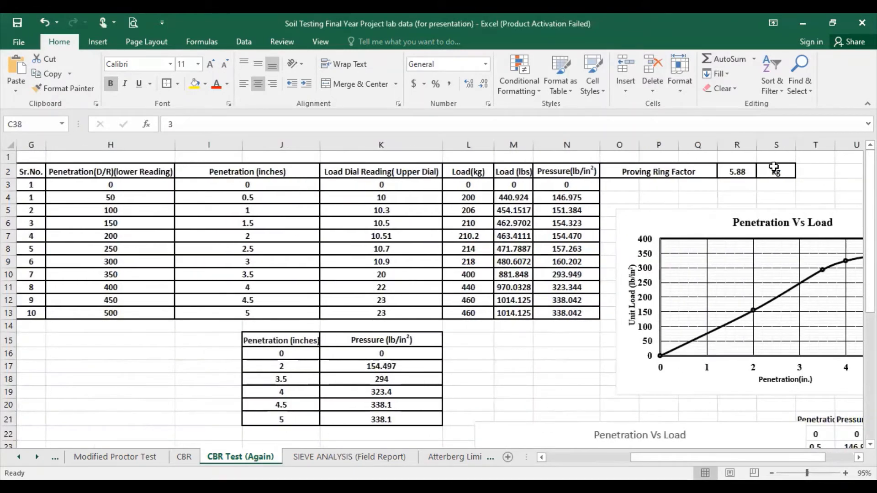
double_click(503, 197)
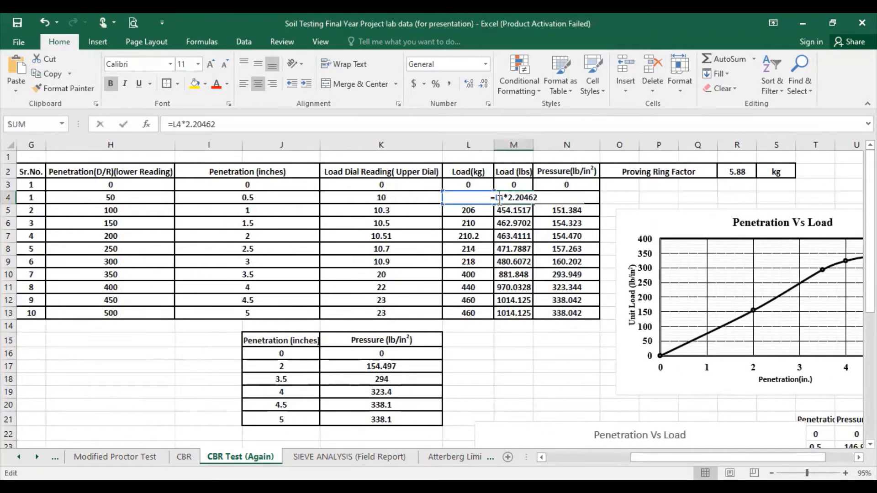
key("Escape")
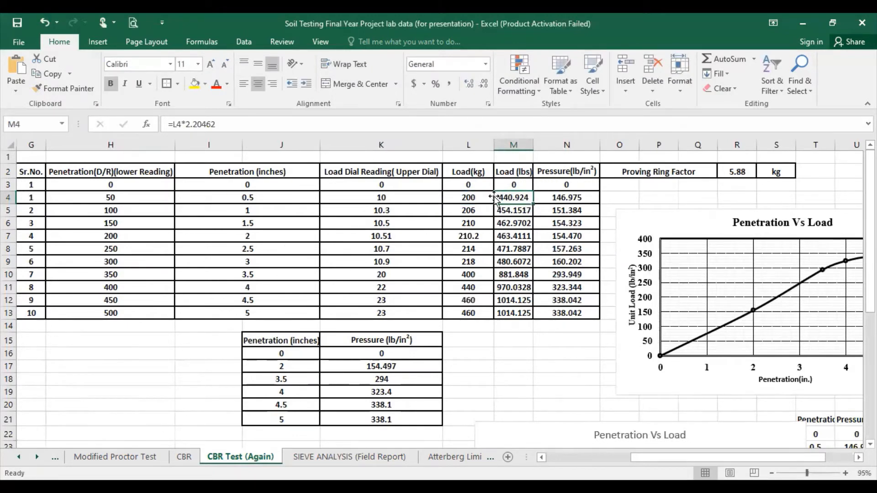
double_click(514, 195)
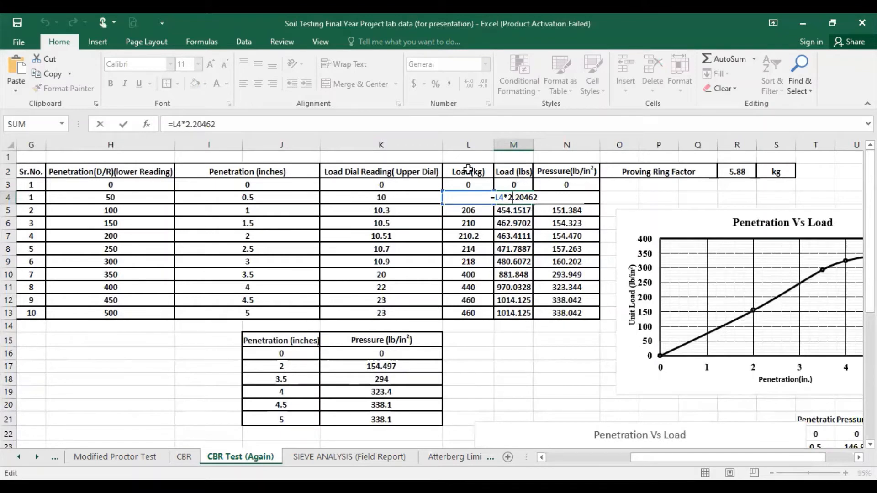
key("ctrl+Return")
double_click(520, 210)
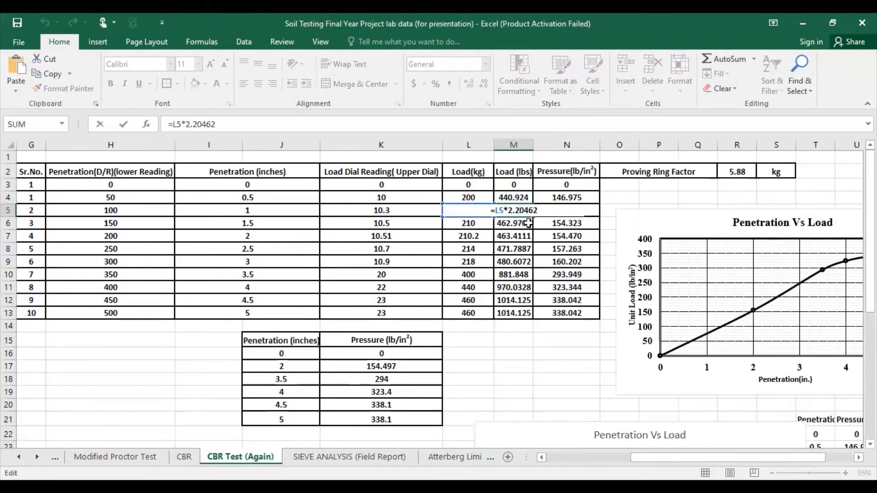
key("ctrl+Return")
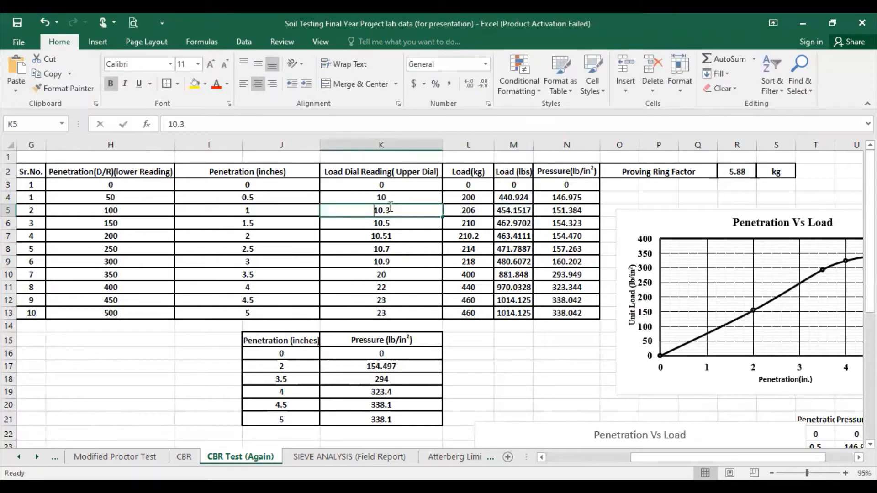
double_click(390, 207)
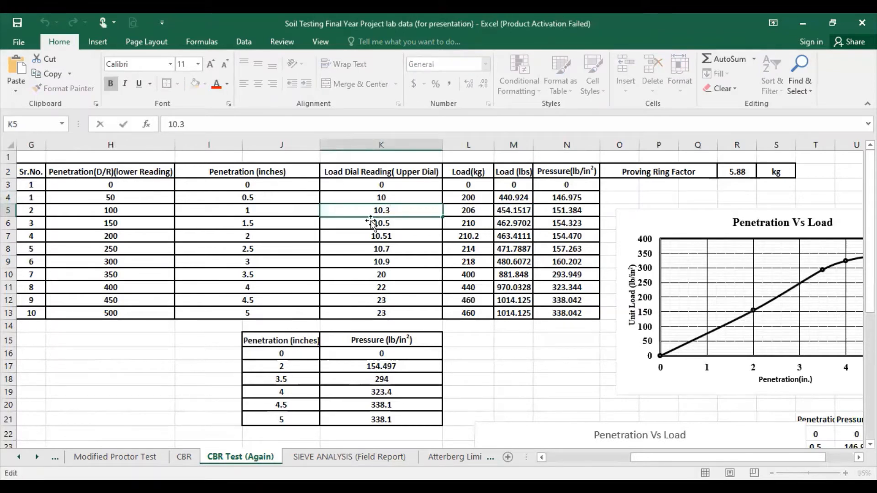
left_click(101, 199)
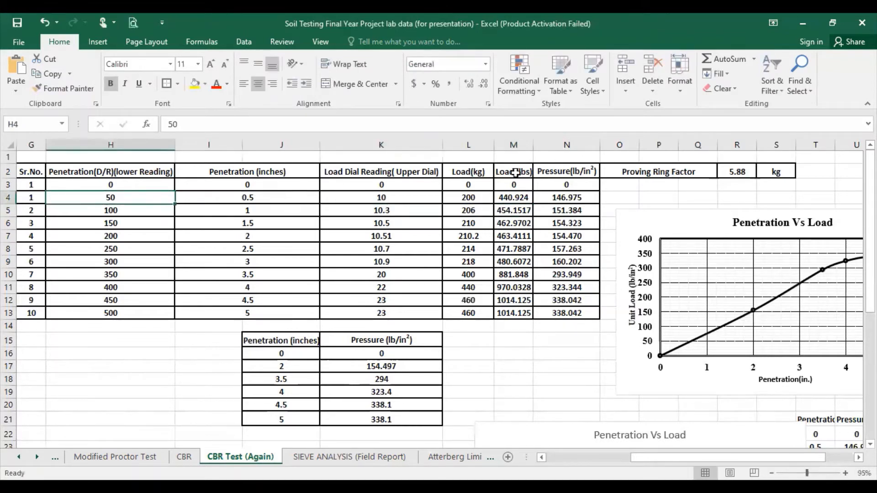
Step: Examine the pressure formulas in N4 and N3, tracing the load in lbs and the fixed plunger area reference C$38
double_click(573, 200)
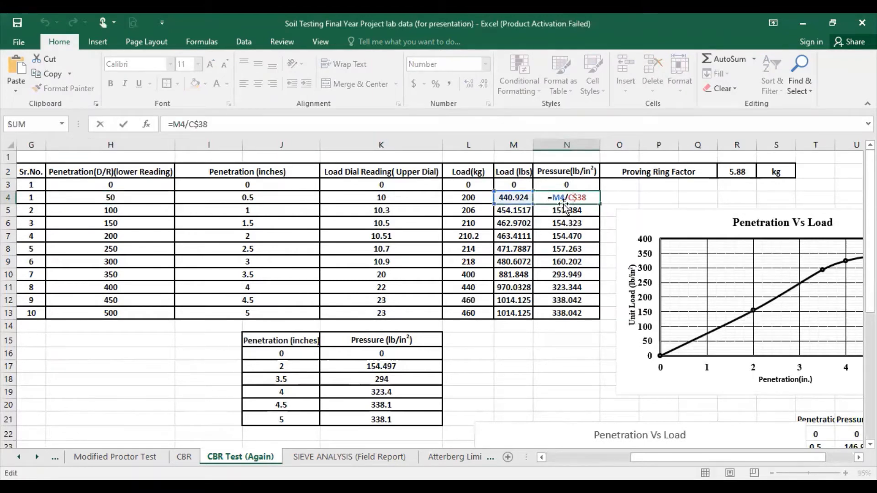
key("Escape")
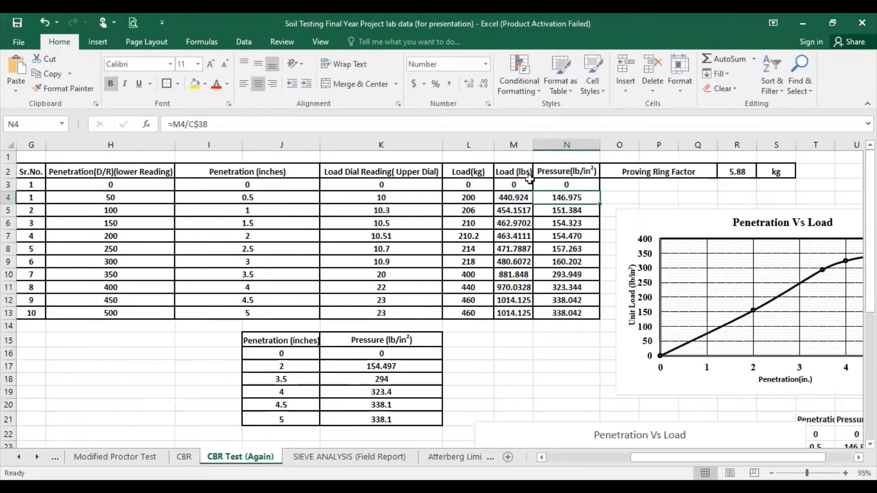
double_click(568, 185)
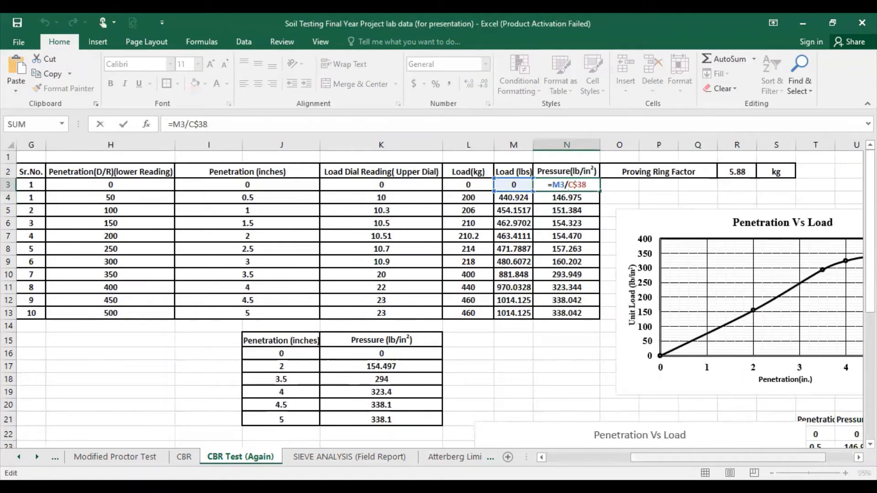
left_click_drag(723, 458, 653, 448)
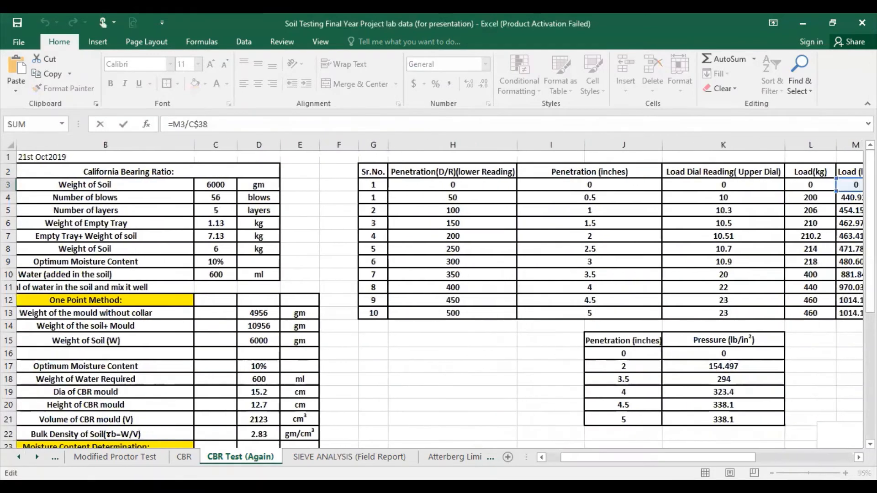
scroll(208, 430, "down", 6)
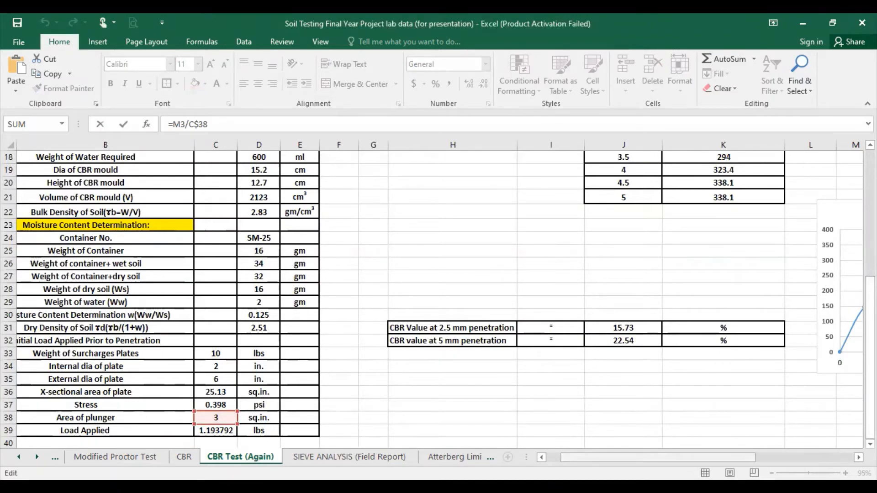
left_click_drag(734, 457, 824, 457)
left_click_drag(870, 396, 870, 268)
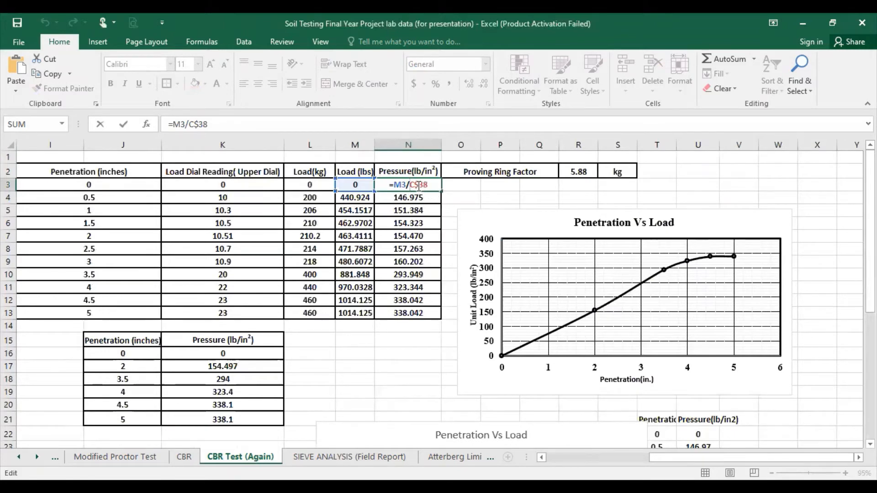
left_click_drag(418, 188, 415, 188)
scroll(780, 449, "left", 3)
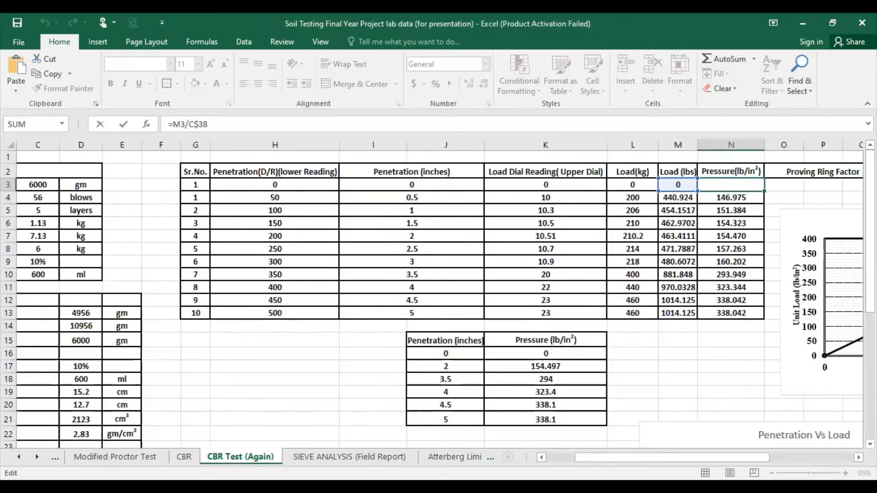
scroll(780, 449, "down", 6)
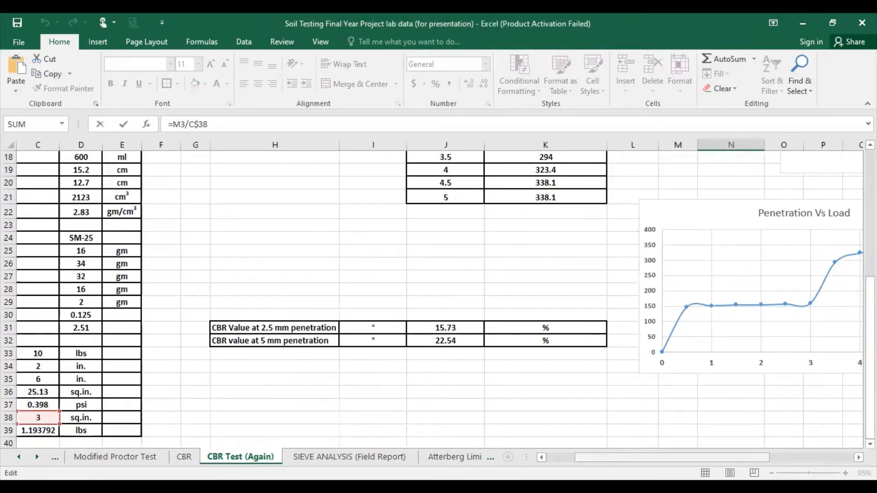
scroll(780, 449, "left", 1)
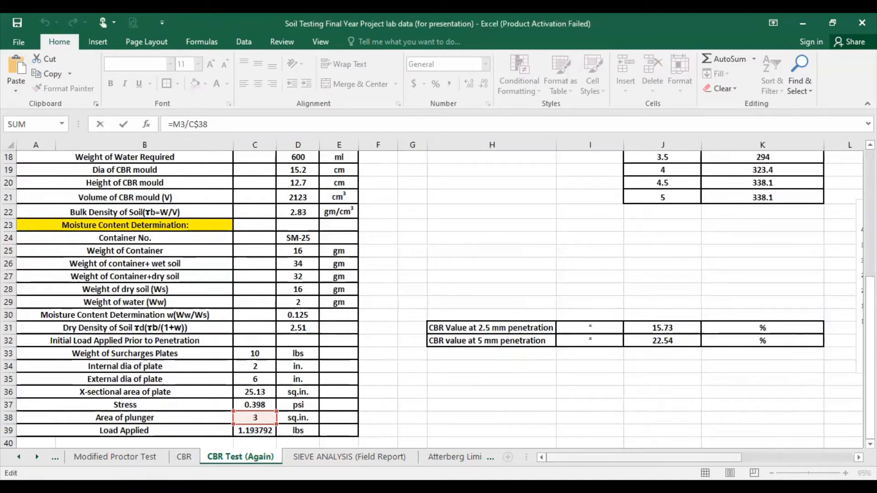
left_click_drag(736, 457, 832, 455)
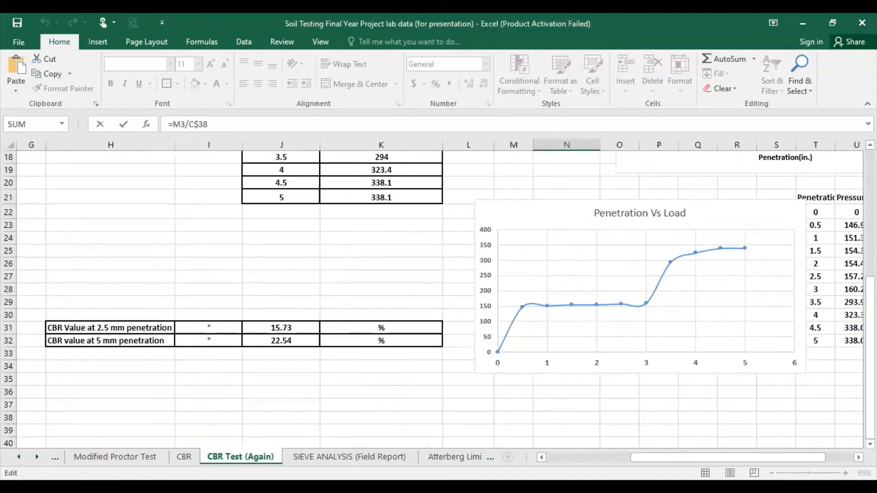
scroll(596, 183, "up", 6)
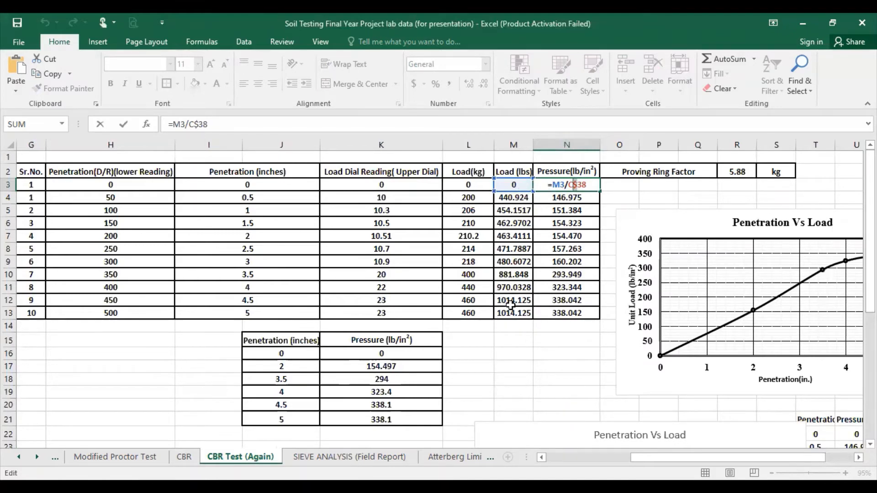
key("Escape")
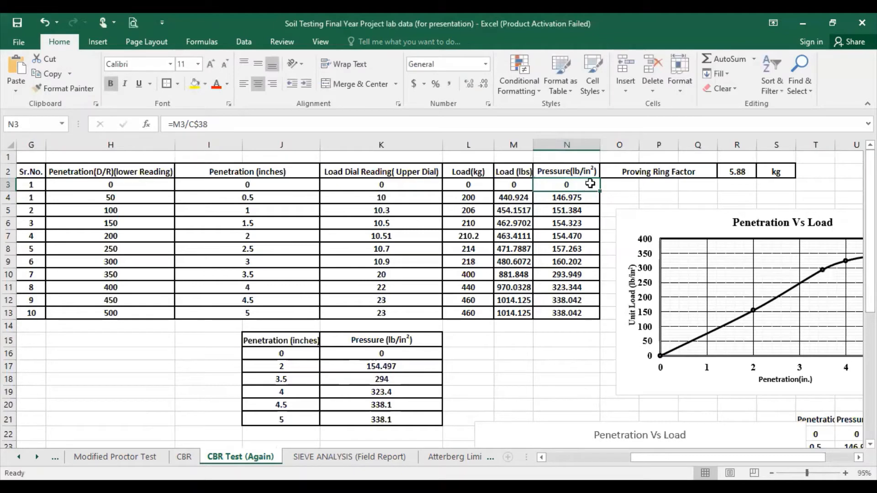
Step: Fill the pressure formula from N3 down to N13 and check the copied formulas in N4 and N5
left_click_drag(600, 192, 599, 322)
double_click(553, 197)
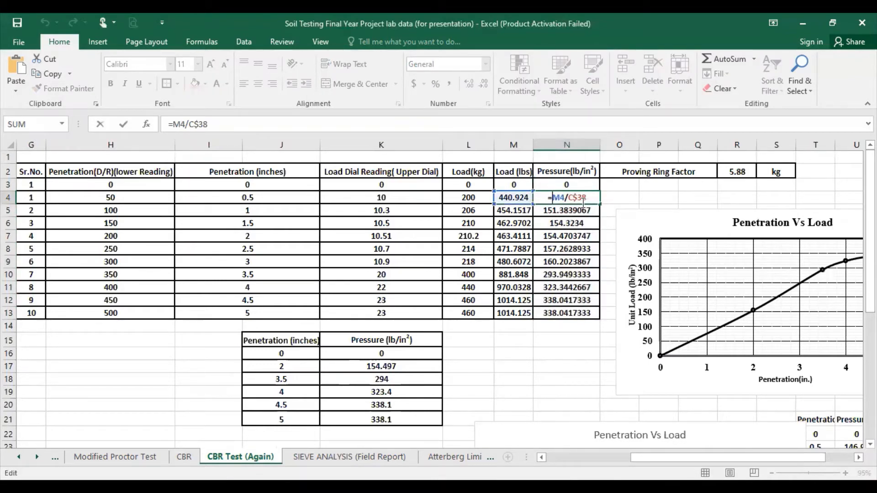
key("Escape")
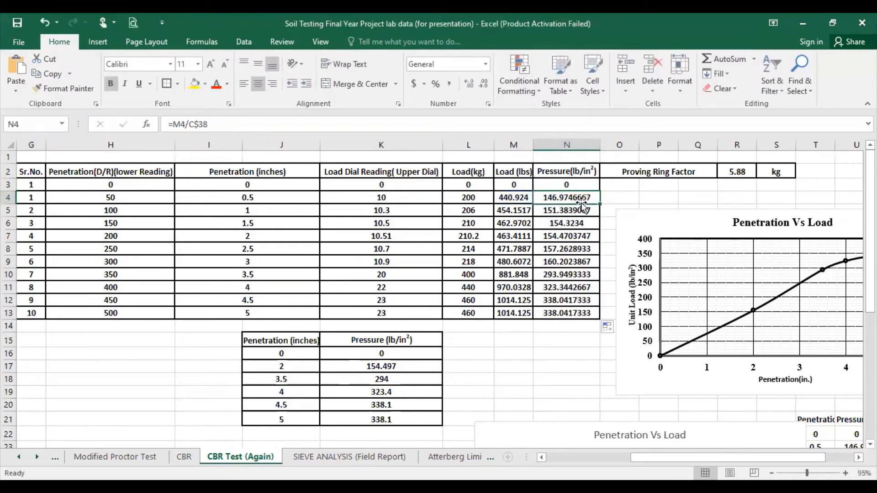
double_click(573, 211)
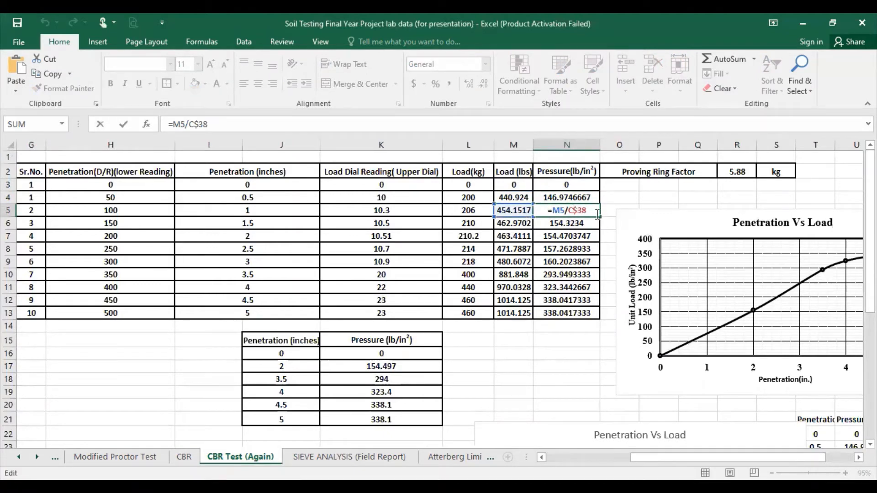
key("ctrl+Return")
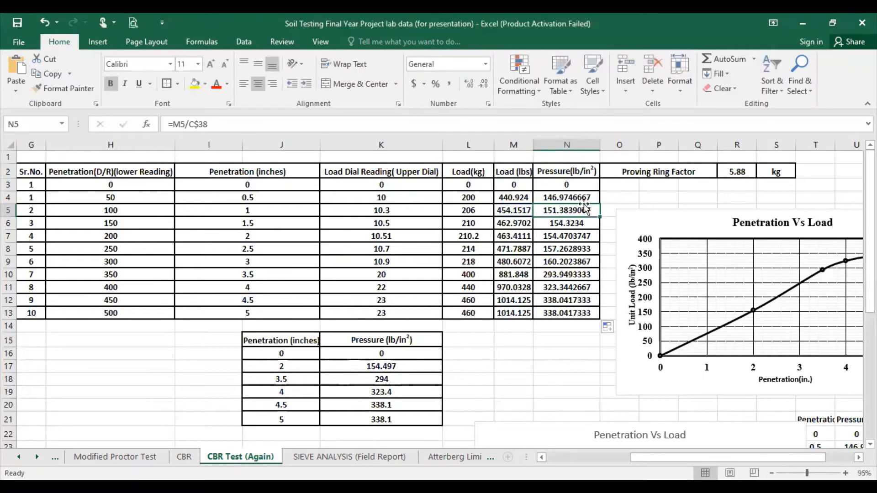
Step: Format the pressure values in N4:N13 to two decimal places
left_click_drag(587, 198, 591, 314)
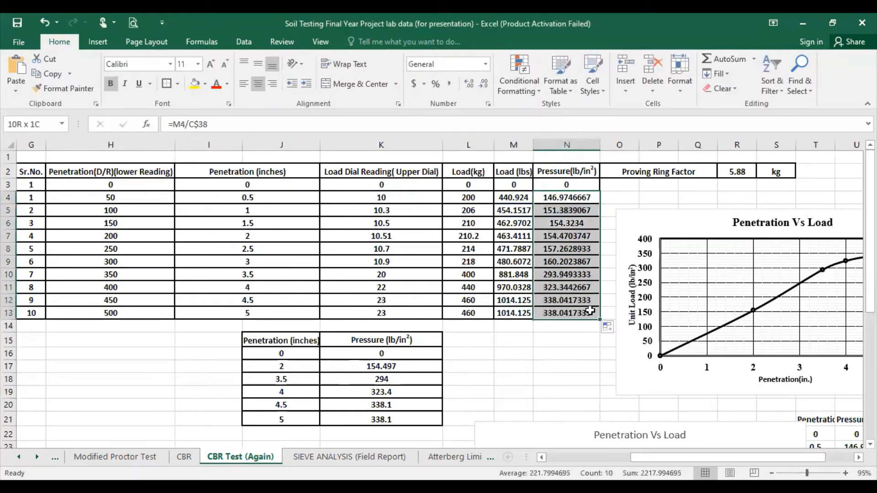
left_click(475, 89)
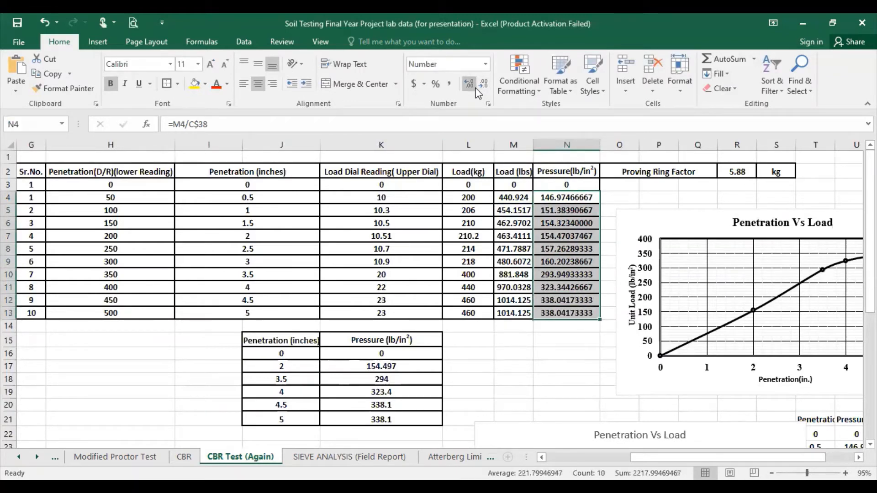
left_click(480, 86)
left_click(480, 86)
left_click(480, 86)
left_click(480, 86)
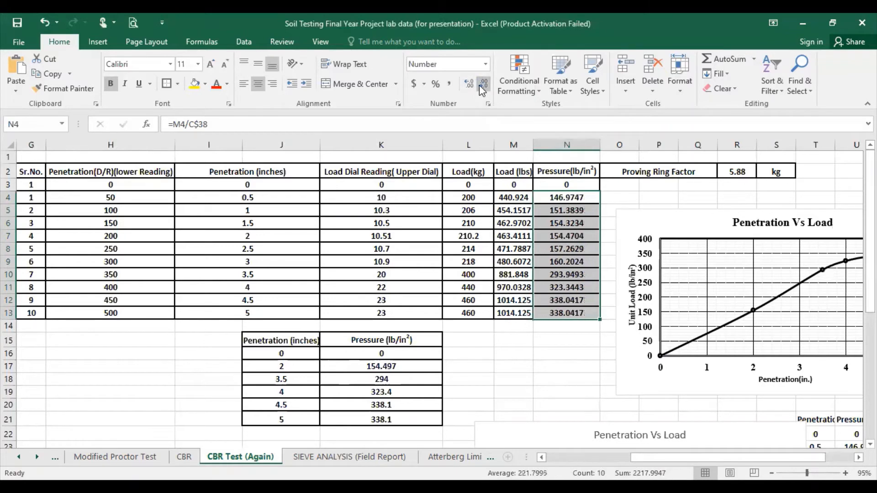
left_click(480, 86)
left_click(480, 86)
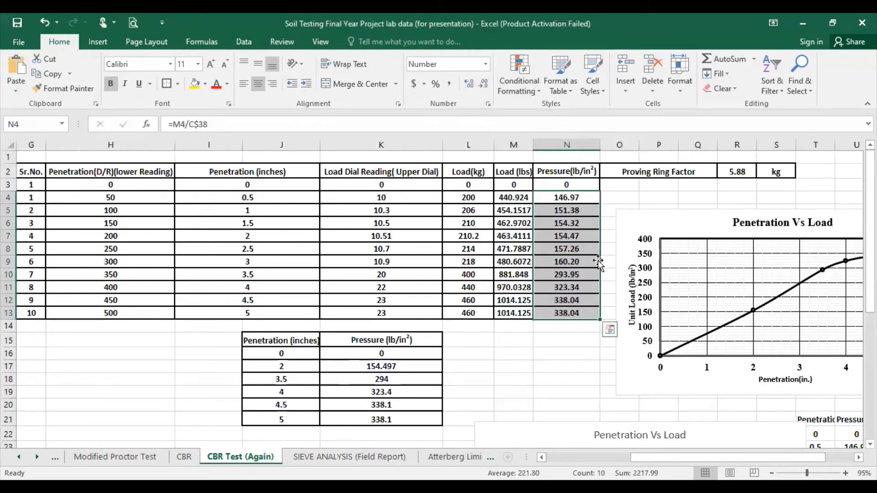
left_click(503, 366)
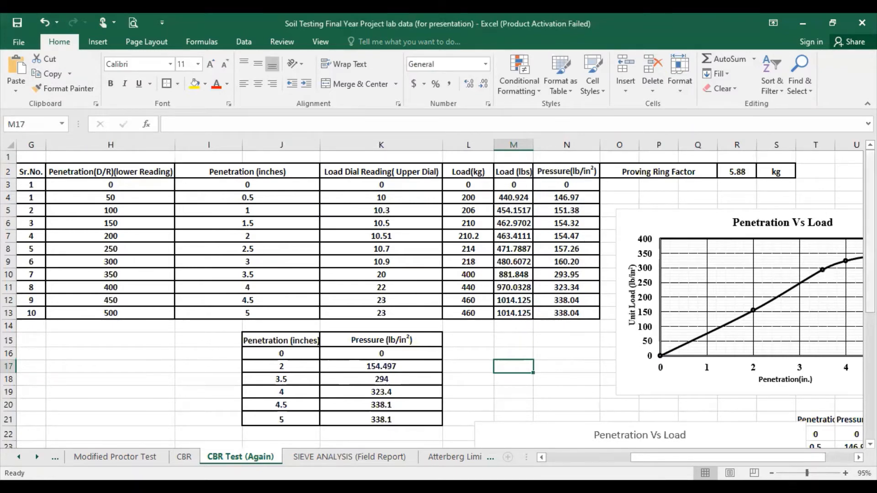
Step: Examine the existing plain Penetration Vs Load chart below the readings and its source data
left_click_drag(871, 196, 871, 323)
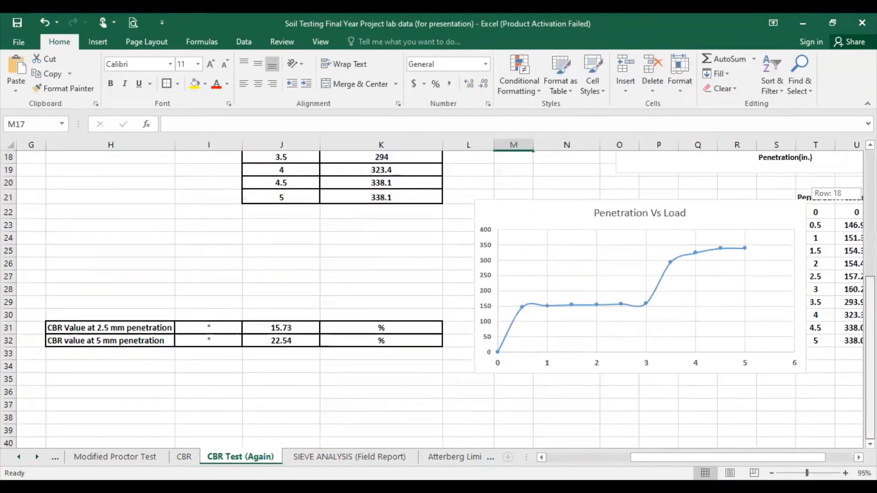
left_click(577, 221)
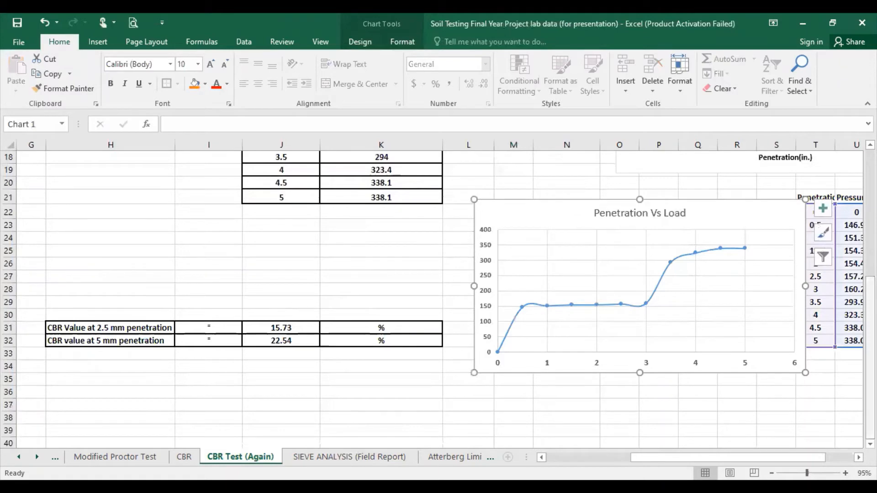
scroll(404, 189, "up", 6)
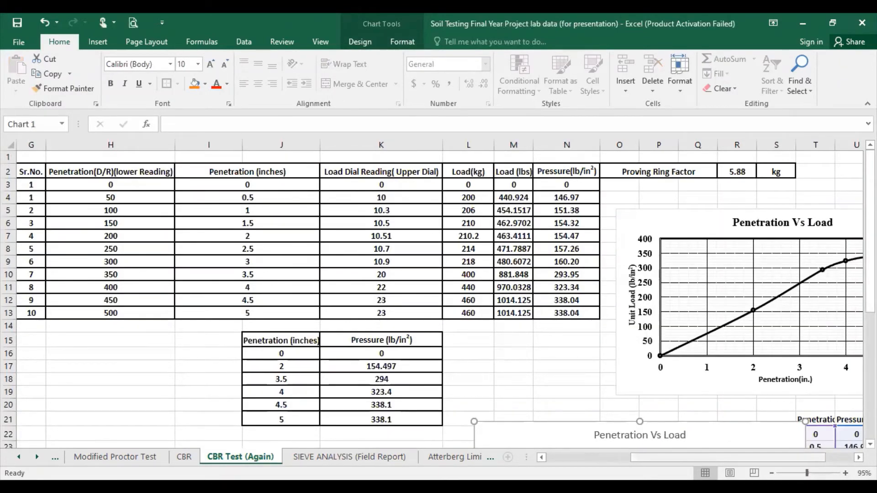
left_click_drag(698, 457, 697, 457)
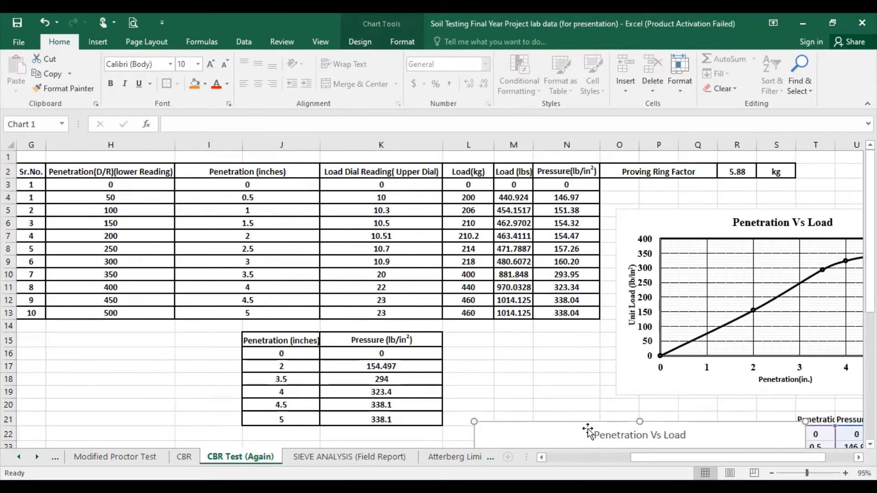
key("Escape")
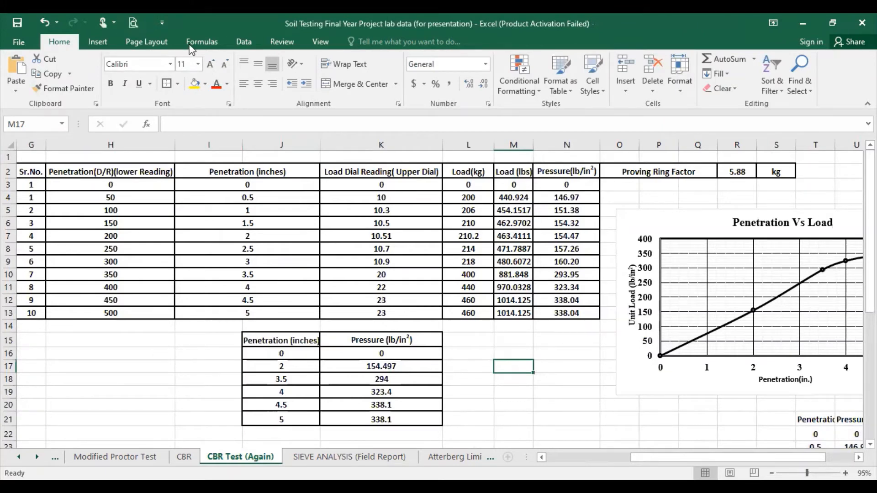
Step: Insert an empty scatter chart with smooth lines and markers and place it just below the readings table
left_click(98, 42)
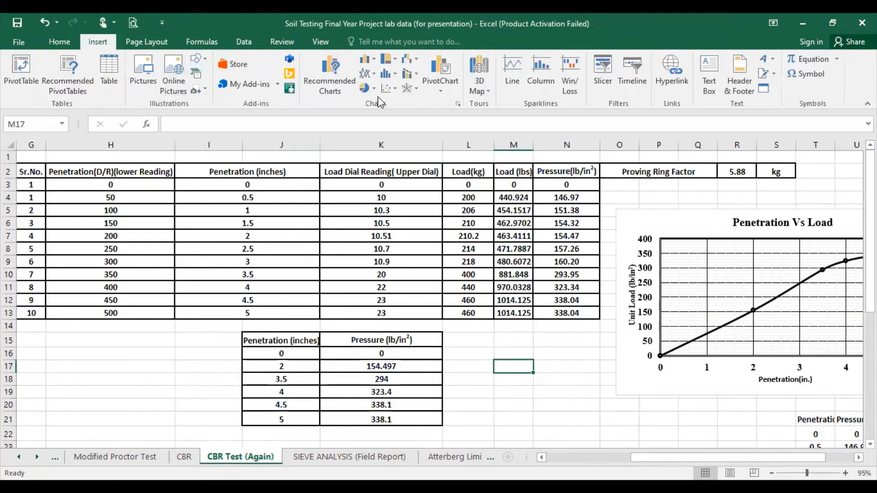
left_click(388, 87)
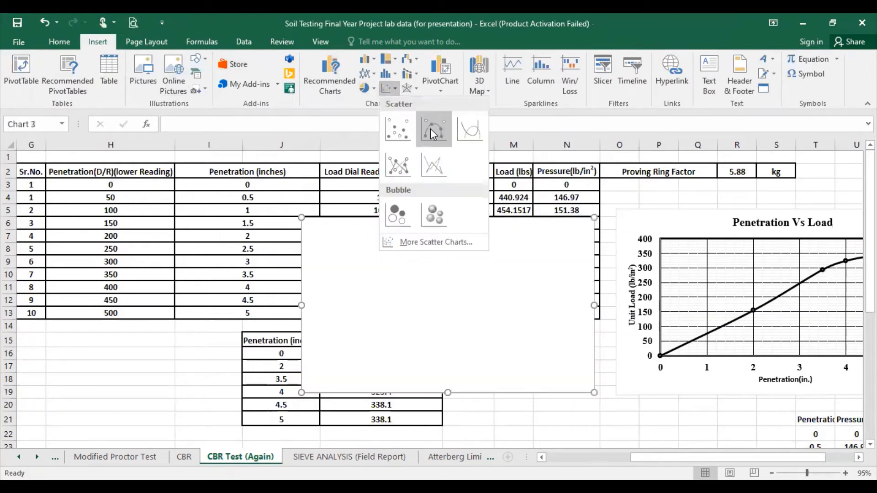
left_click(430, 130)
left_click_drag(497, 294, 508, 401)
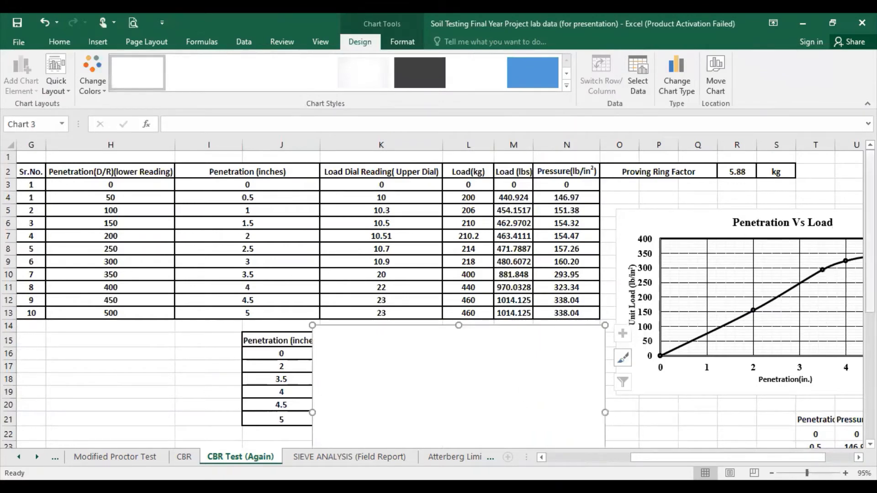
Step: Add a data series named "Penetration Vs Pressure" to the empty scatter chart
scroll(432, 274, "down", 1)
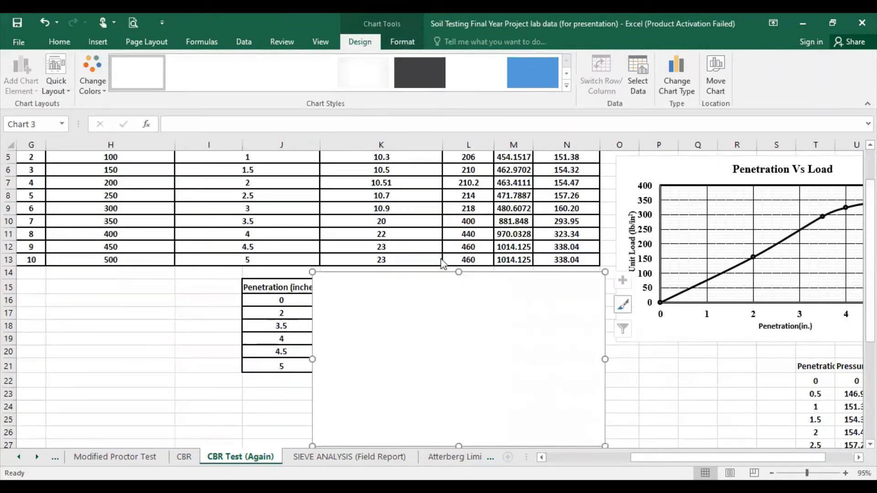
right_click(450, 338)
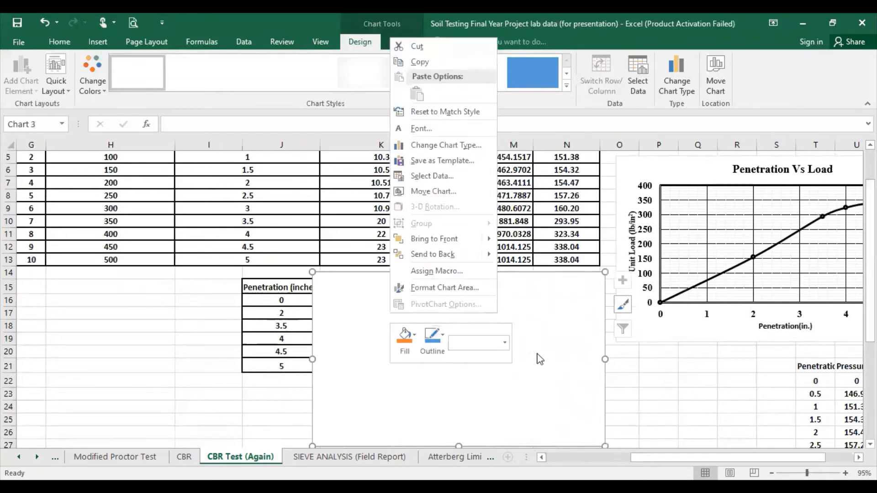
left_click(438, 179)
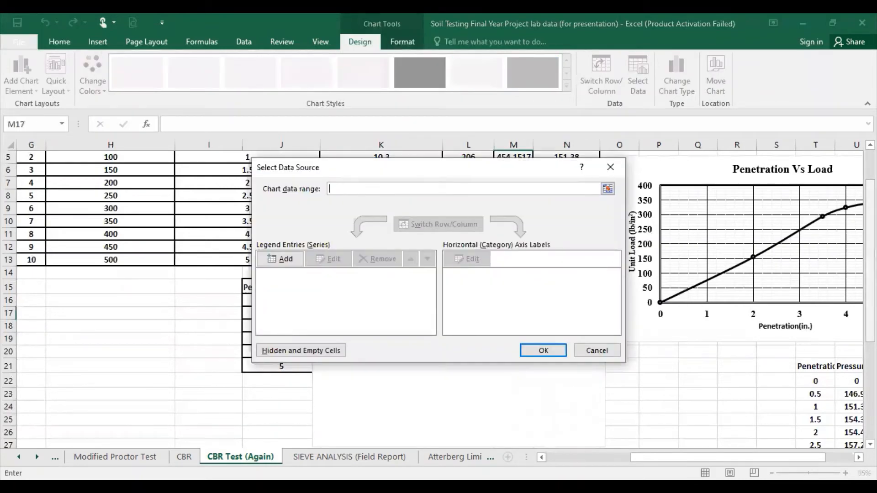
left_click(278, 259)
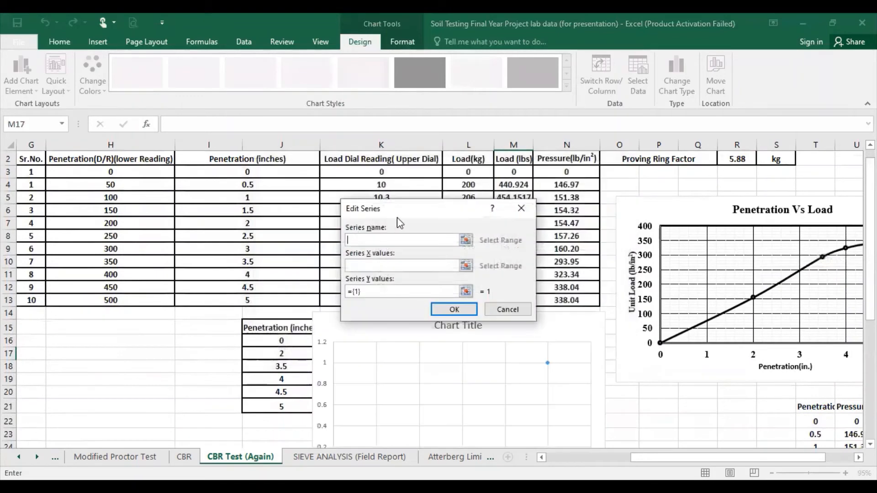
type("PEnetration Vs Pressure")
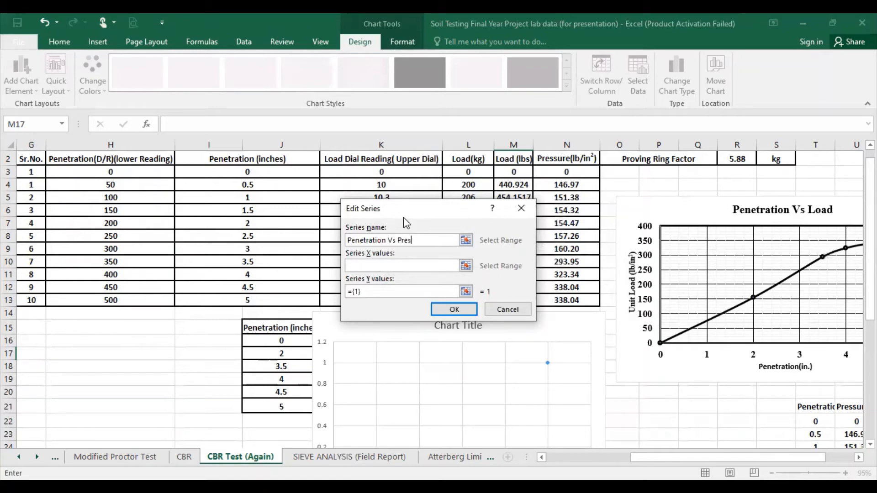
Step: Use the penetration readings in I3:J13 as the new series' X values
left_click(466, 266)
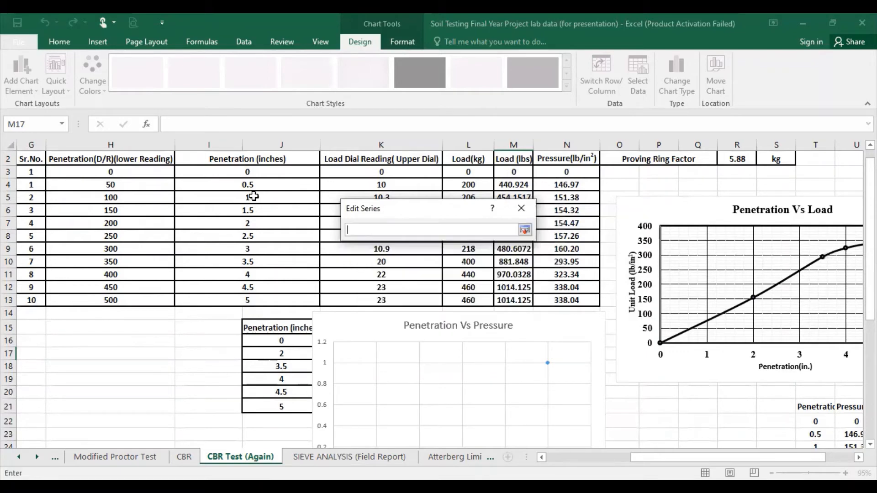
left_click(254, 171)
left_click_drag(254, 171, 261, 300)
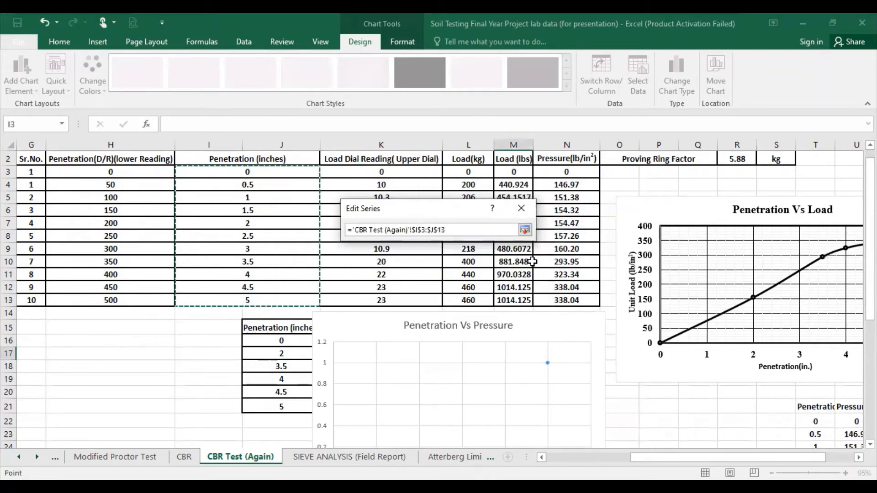
left_click(525, 230)
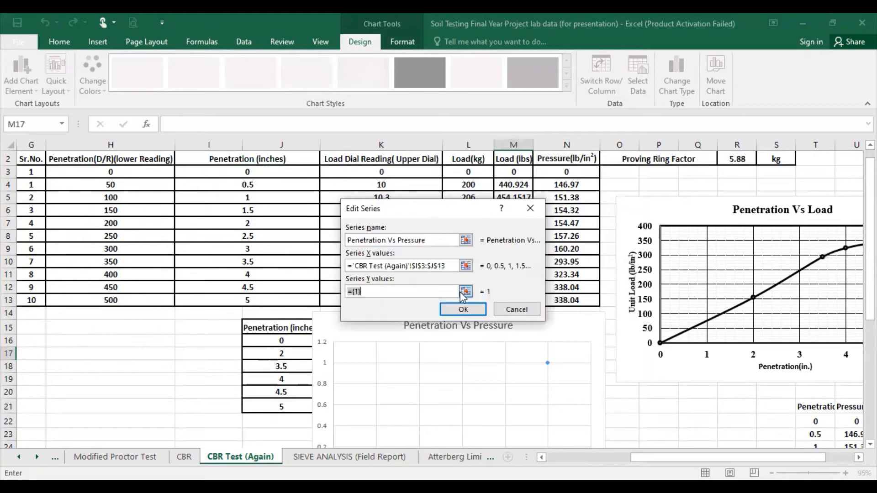
Step: Use the pressure readings in N3:N13 as the series' Y values and apply the chart's data source
left_click(466, 292)
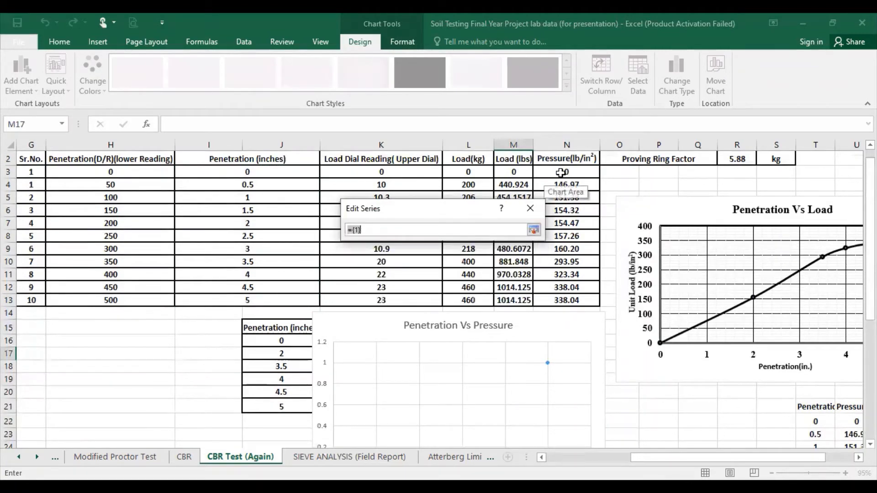
left_click(562, 172)
left_click_drag(562, 171, 559, 303)
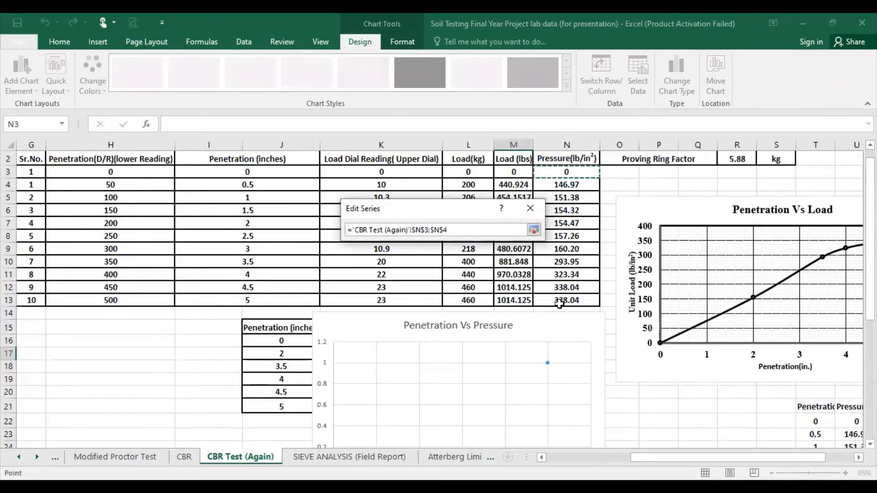
left_click(534, 230)
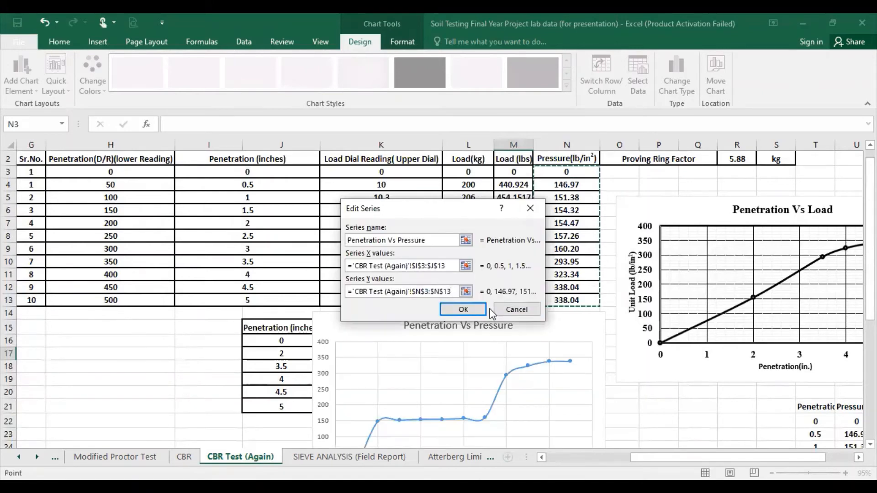
left_click(485, 311)
left_click(484, 310)
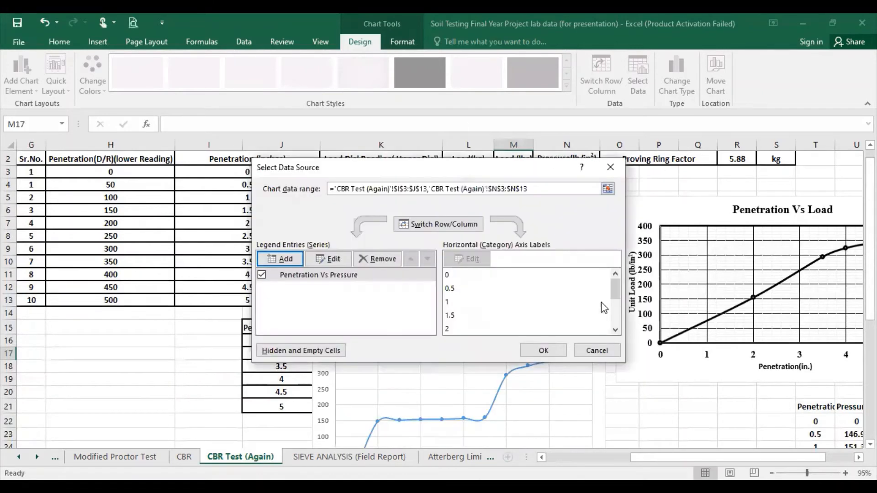
left_click(544, 351)
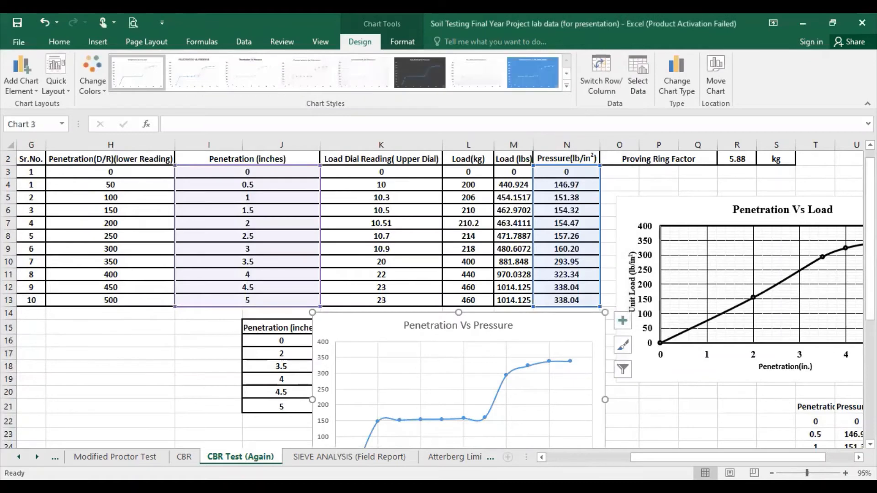
Step: Move the Penetration Vs Pressure chart clear of the small penetration and pressure table in J15:K21
left_click_drag(870, 229, 871, 304)
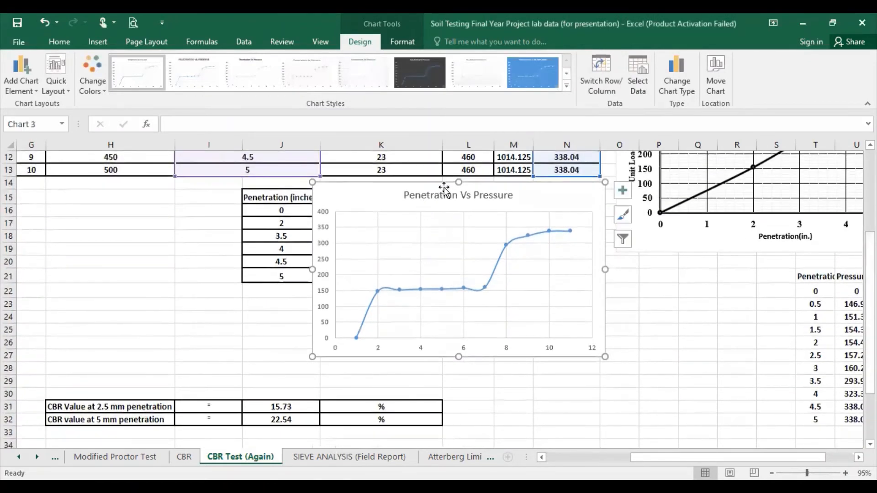
left_click_drag(530, 210, 664, 244)
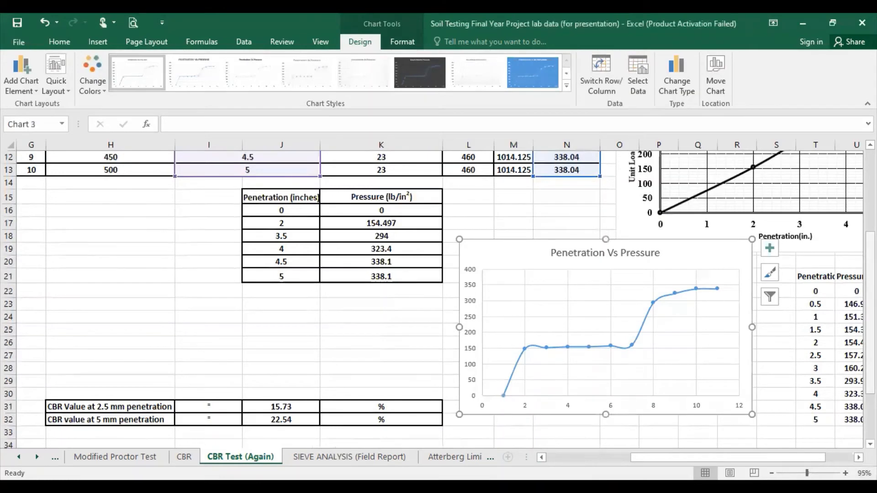
Step: Compare the small penetration table with the Penetration Vs Load chart and open that chart's source data
scroll(252, 261, "up", 4)
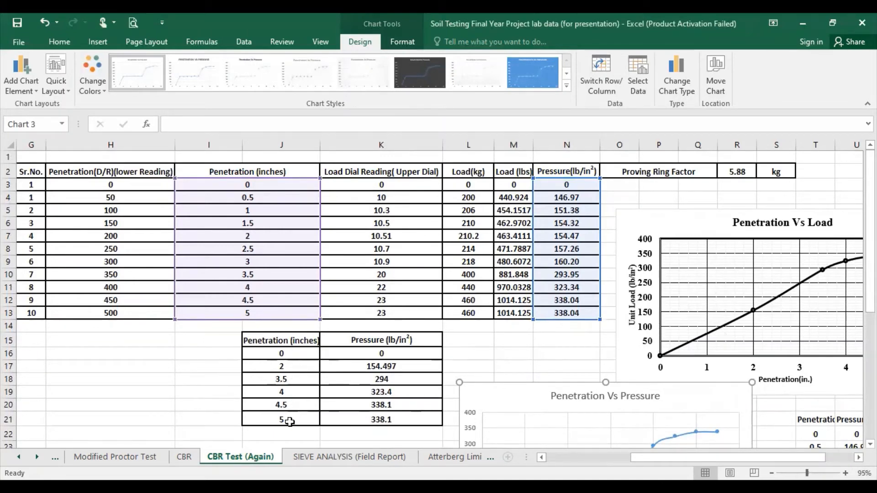
left_click_drag(667, 458, 696, 457)
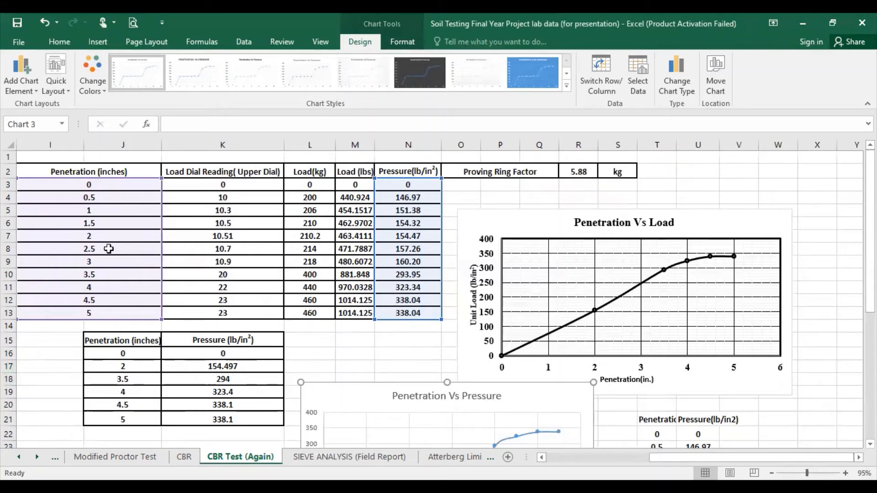
left_click(145, 363)
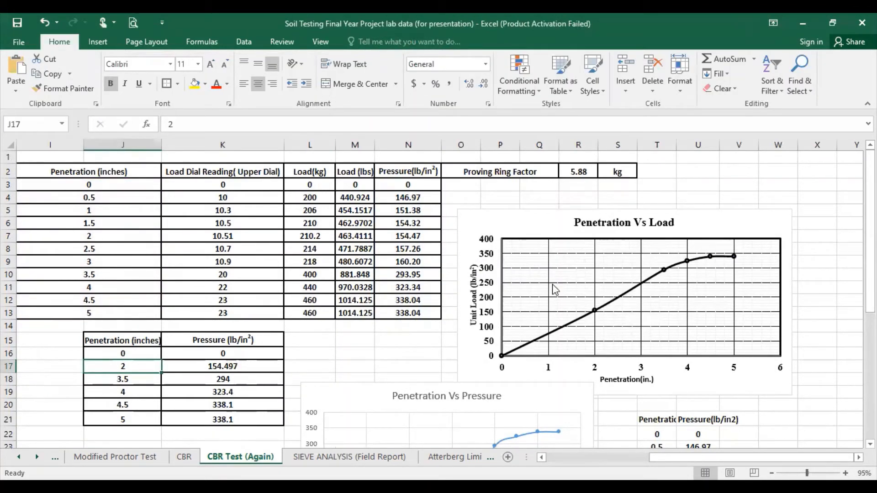
left_click(615, 286)
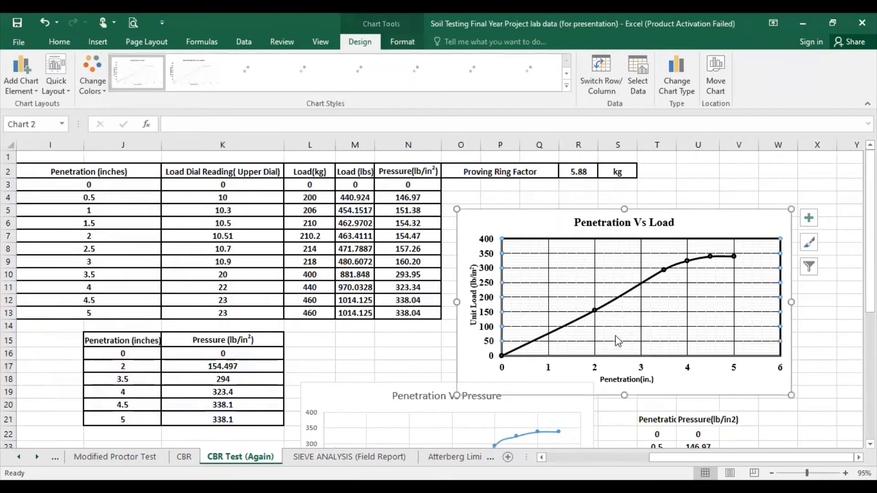
right_click(613, 280)
left_click(658, 337)
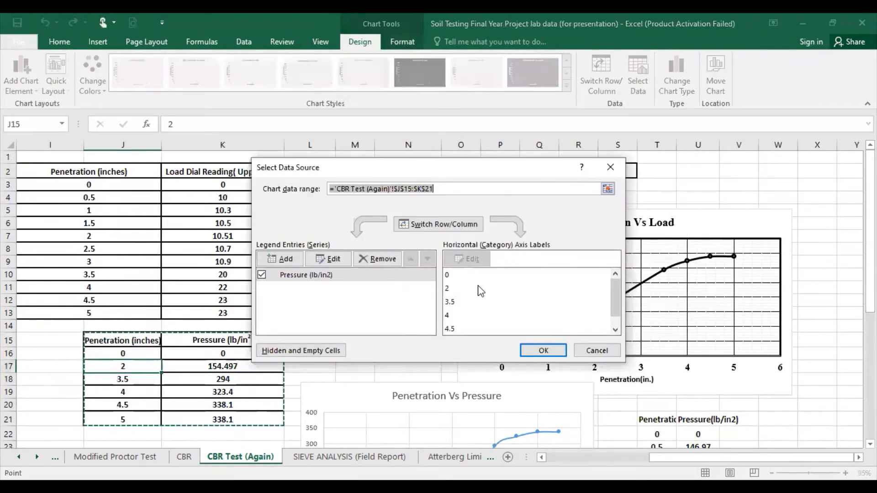
Step: Check the X and Y ranges of the Penetration Vs Load chart's pressure series, reselecting J16:J21 for X, and close the data source
left_click(333, 259)
left_click(463, 266)
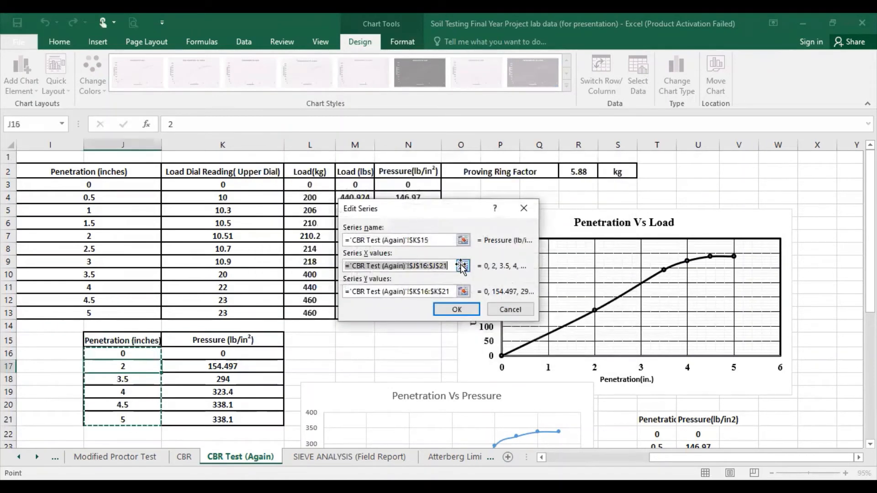
left_click_drag(142, 356, 135, 421)
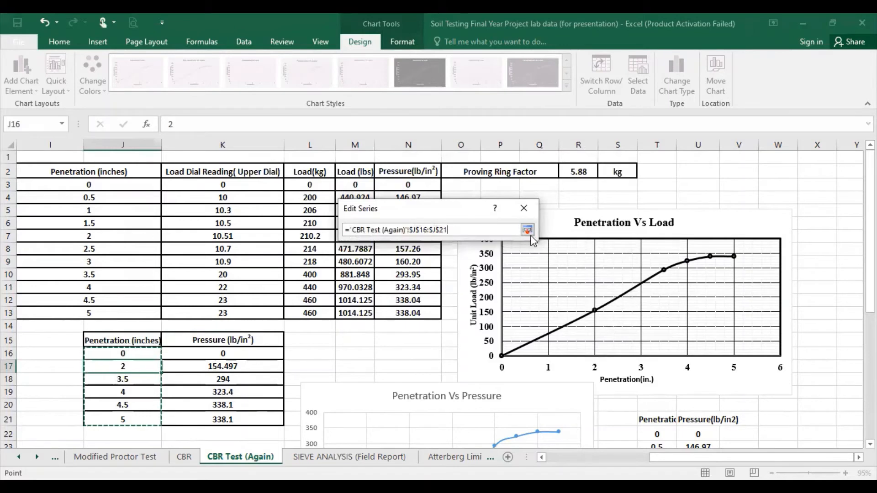
left_click(462, 291)
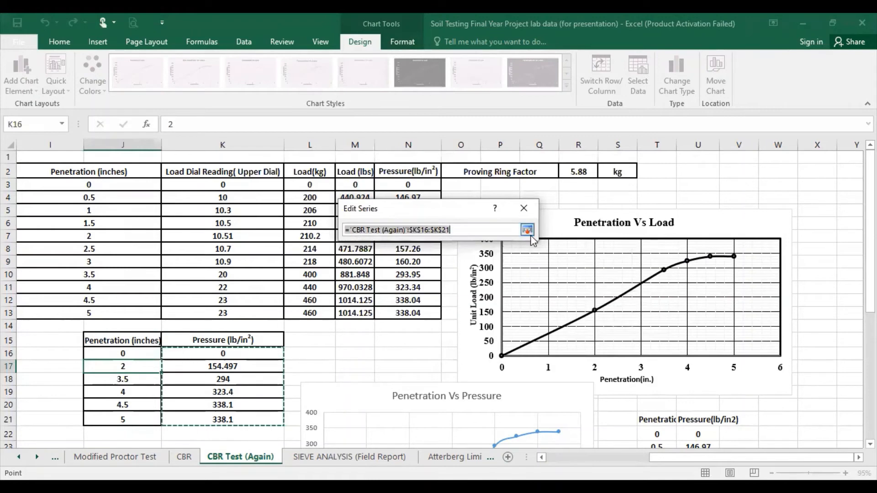
left_click(528, 230)
left_click(471, 317)
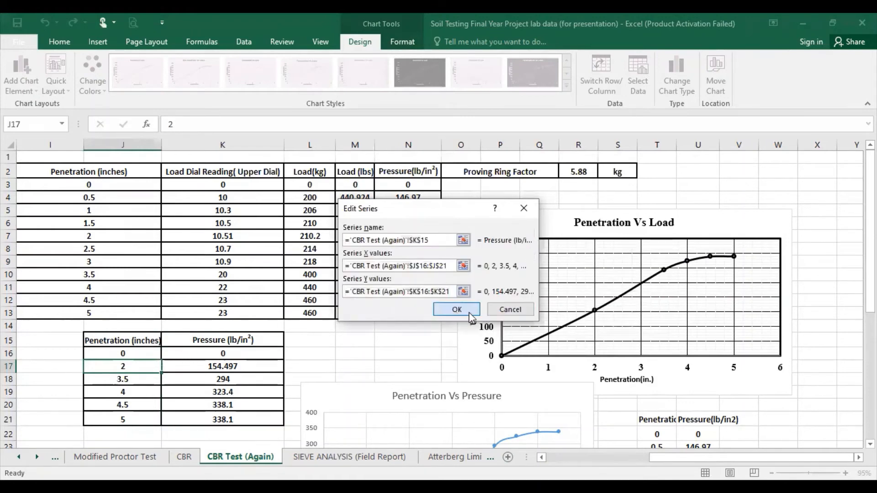
left_click(457, 309)
left_click(541, 351)
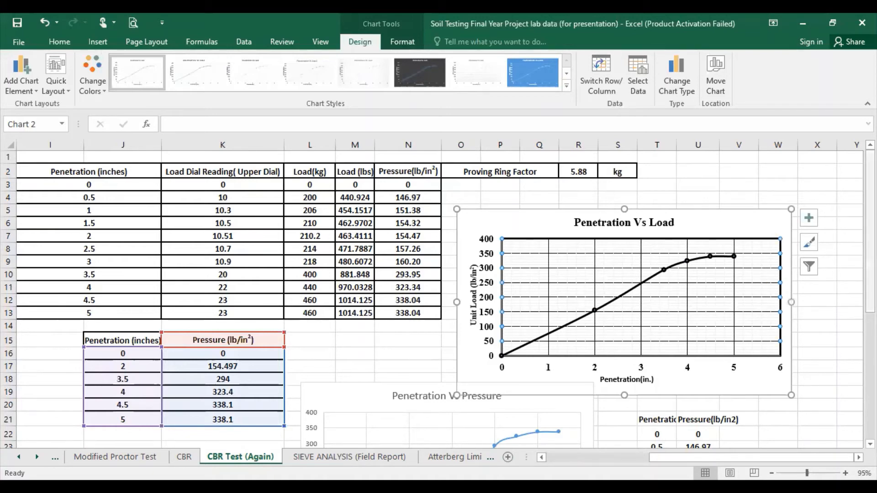
Step: Inspect the formula in J31 for the CBR value at 2.5 mm penetration, especially its divisor, without changing it
scroll(758, 434, "down", 1)
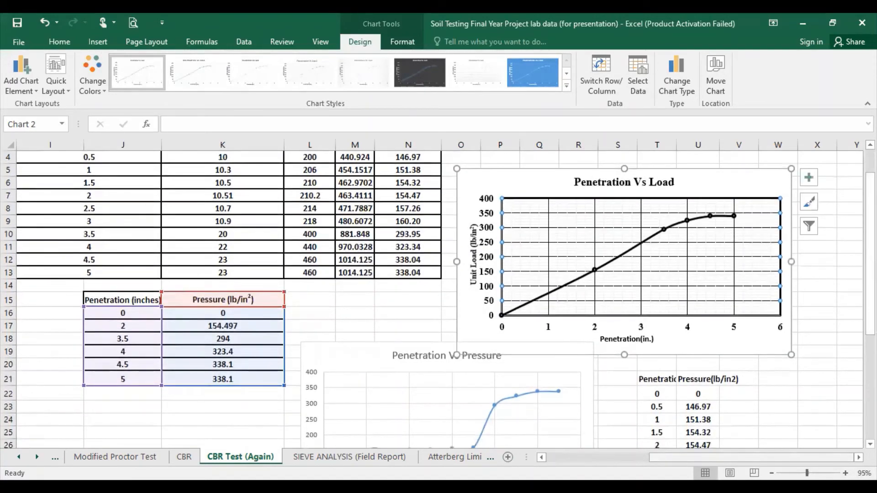
scroll(438, 295, "left", 3)
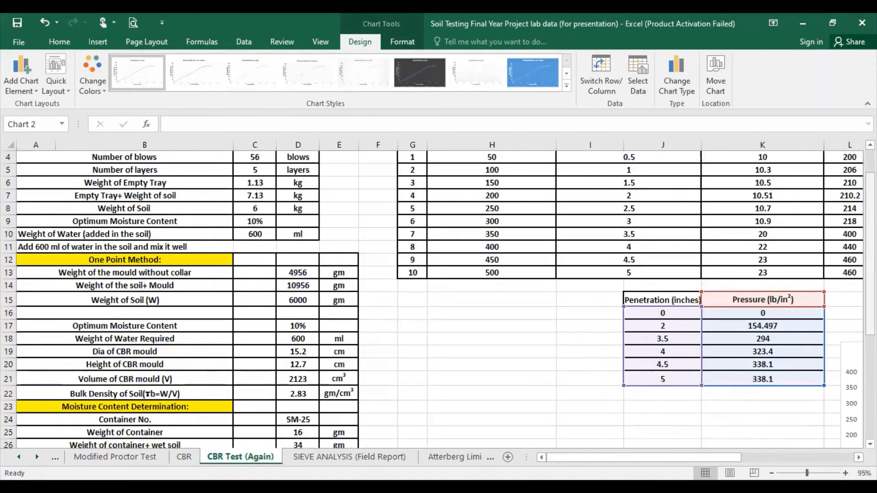
scroll(438, 297, "down", 4)
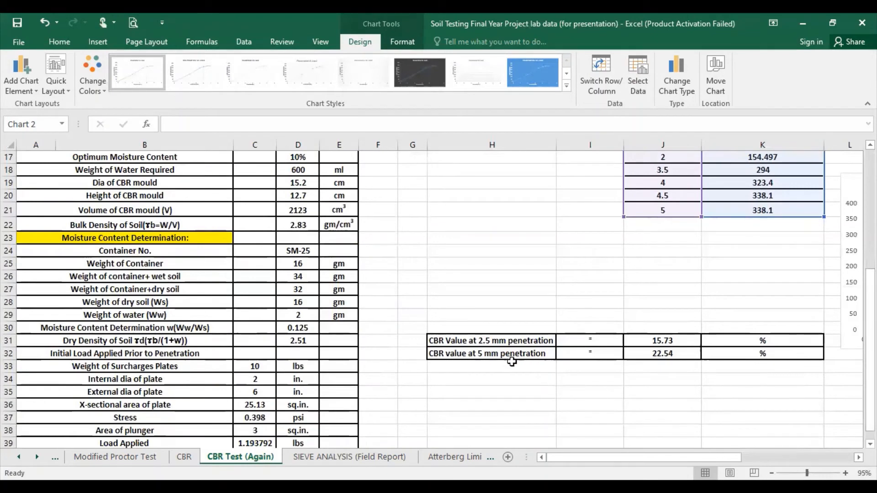
double_click(632, 339)
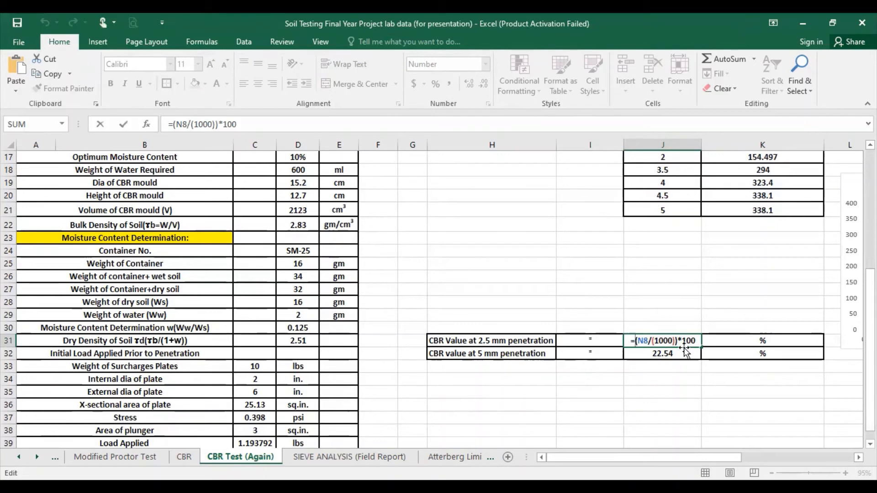
mouse_move(664, 343)
left_mouse_down()
mouse_move(655, 346)
mouse_move(676, 343)
left_mouse_up()
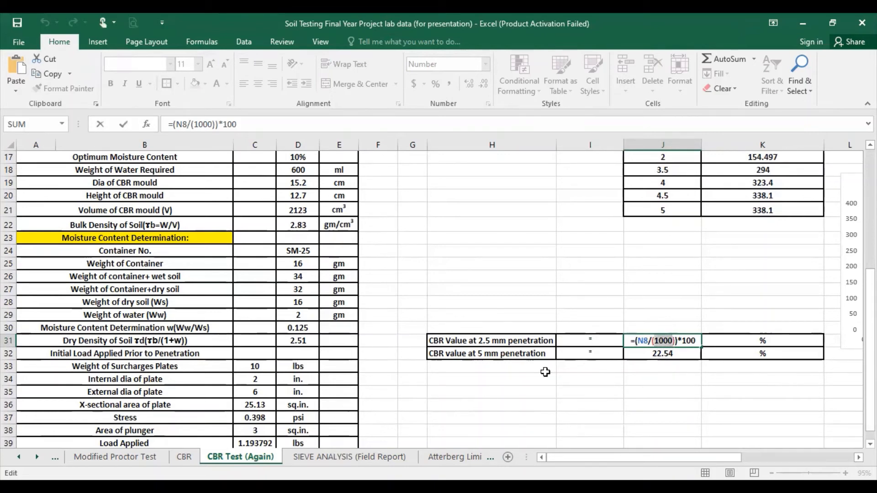
key("Escape")
Step: Inspect the formula in J32 for the CBR value at 5 mm penetration without changing it
double_click(645, 353)
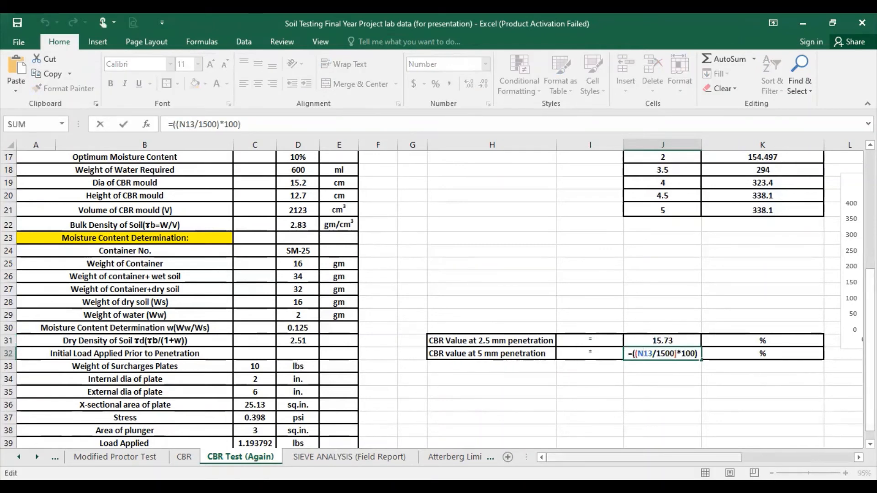
left_click_drag(647, 458, 689, 458)
key("Escape")
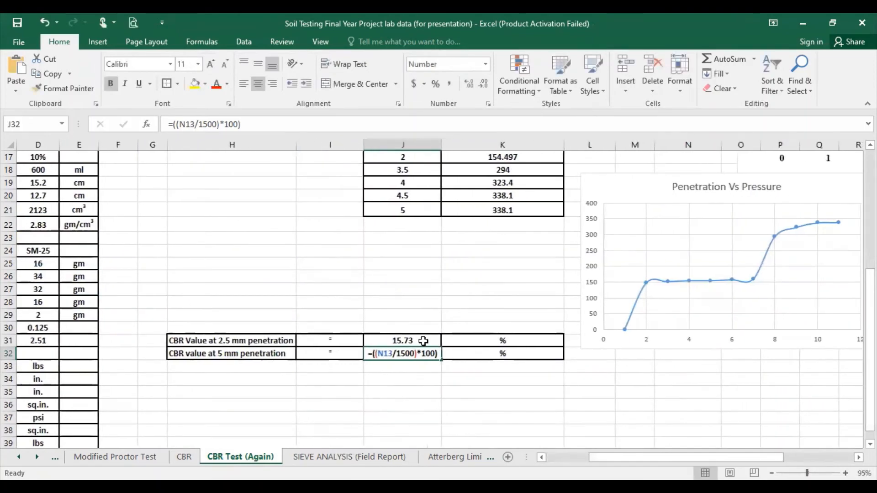
Step: Trace the N8 reference in the J31 formula for CBR at 2.5 mm penetration to the pressure column, then leave the cell
double_click(423, 341)
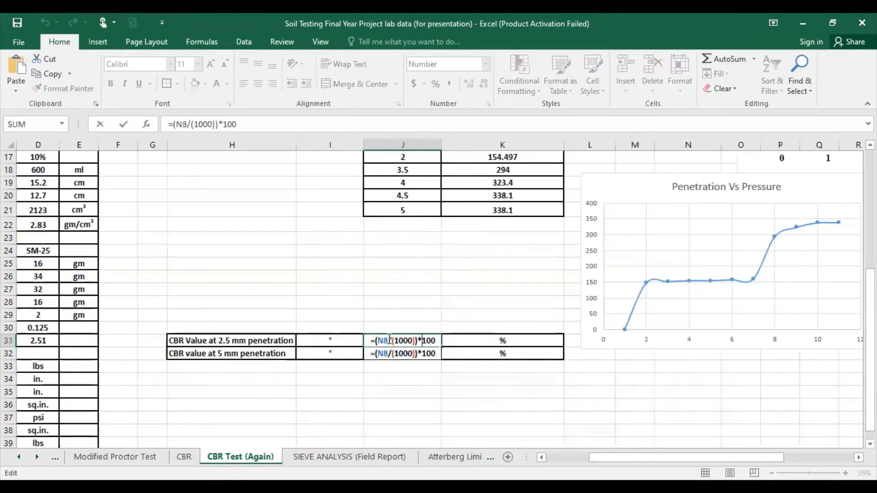
left_click_drag(389, 341, 378, 340)
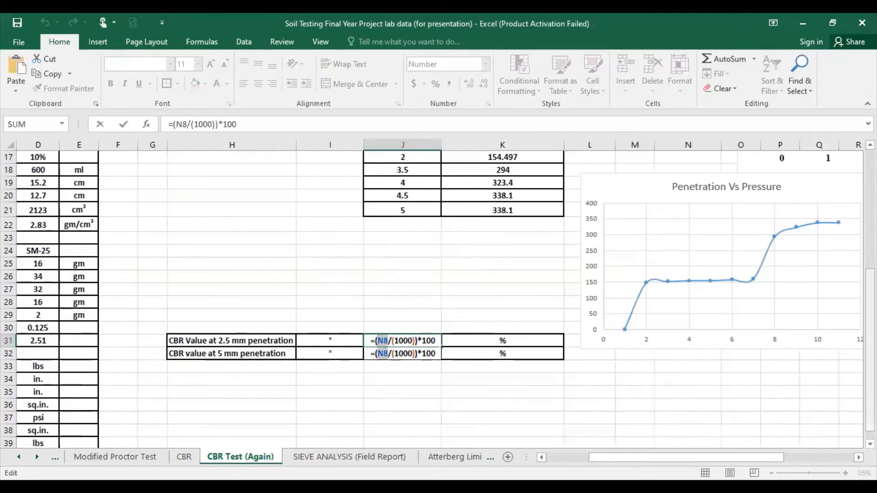
scroll(331, 233, "up", 5)
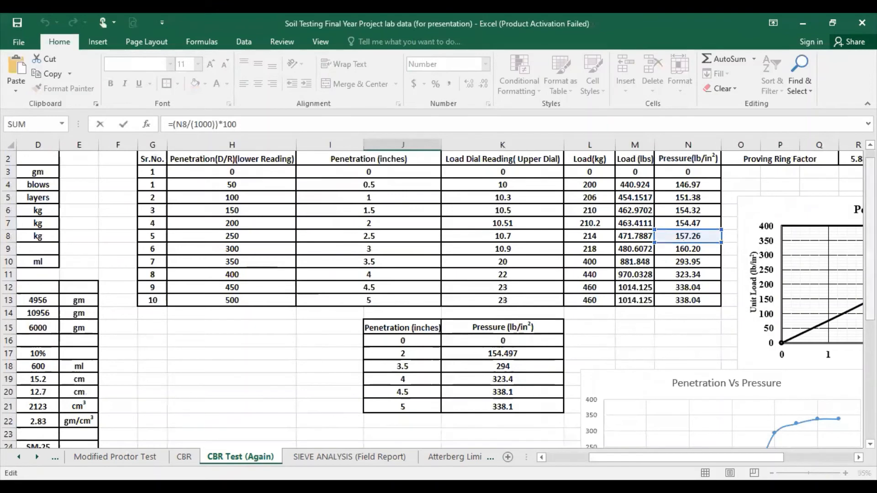
scroll(663, 247, "down", 2)
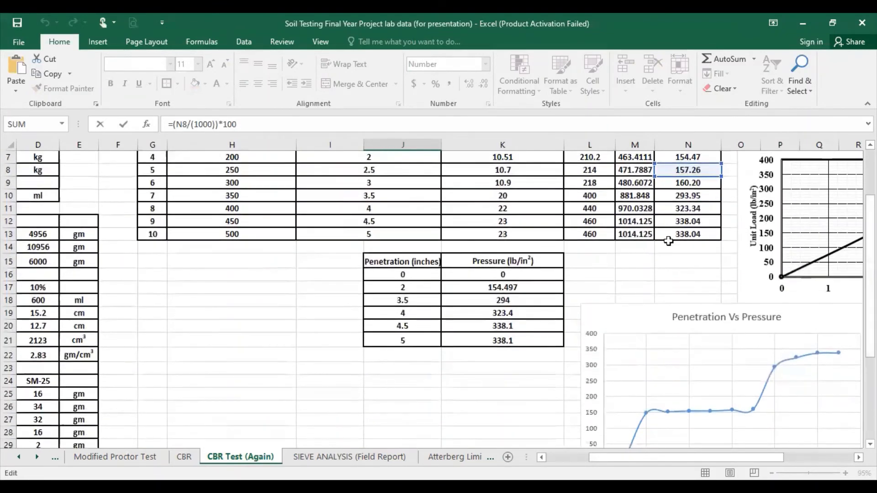
left_click(663, 247)
left_click(684, 170)
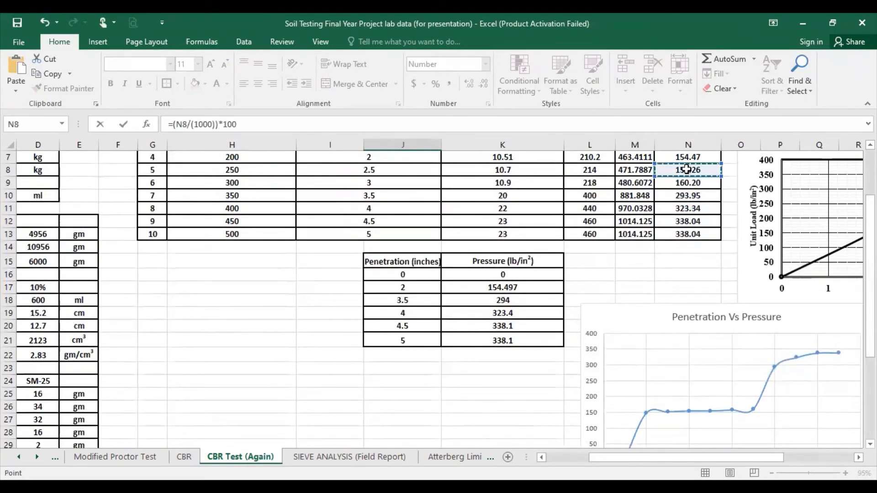
left_click(715, 177)
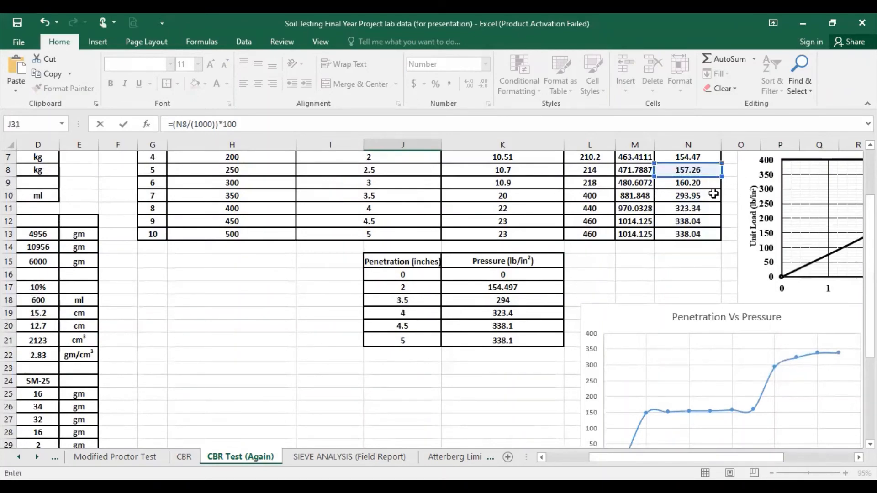
left_click(722, 236)
Step: Recheck the formulas in J31 and J32 for the CBR values at 2.5 mm and 5 mm penetration
left_click_drag(870, 238, 870, 320)
double_click(402, 327)
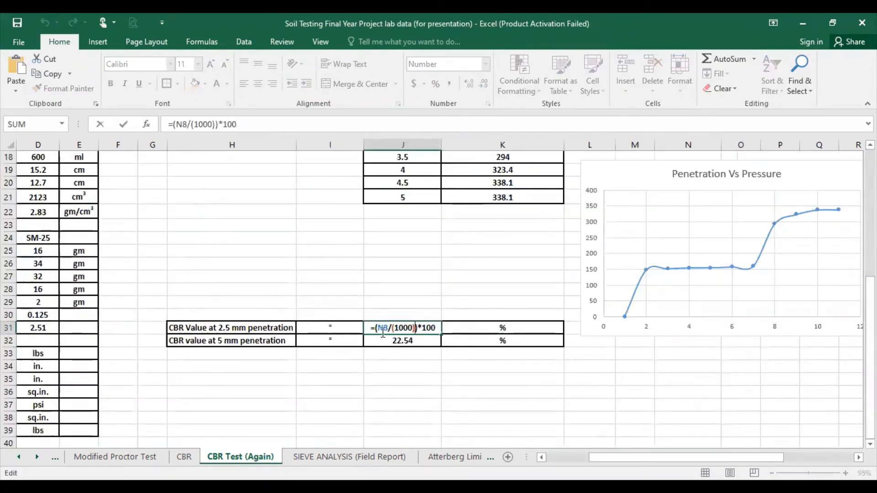
key("Escape")
double_click(403, 341)
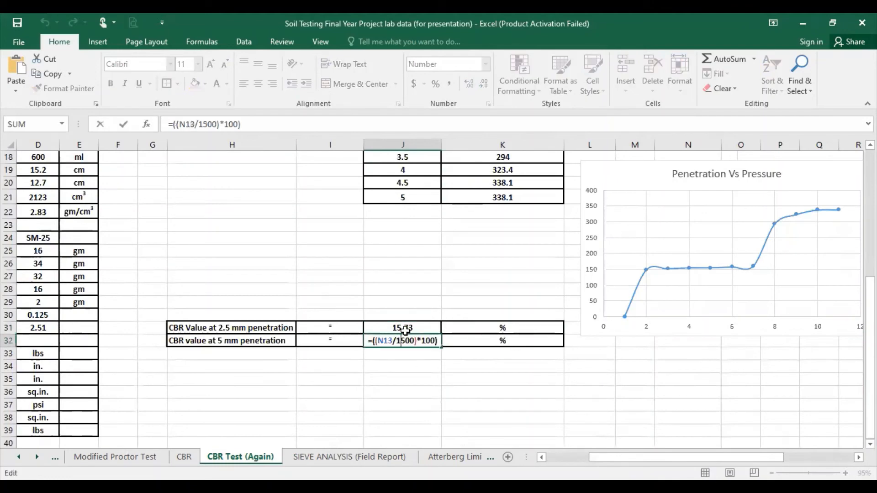
key("Escape")
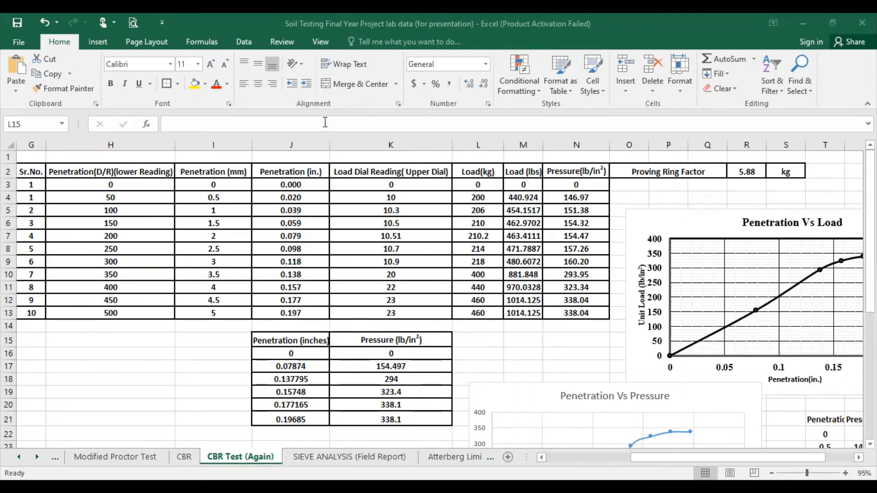
Step: Inspect the millimetre-to-inch conversion formulas in J4 and J3 against the Penetration (mm) column
left_click(207, 181)
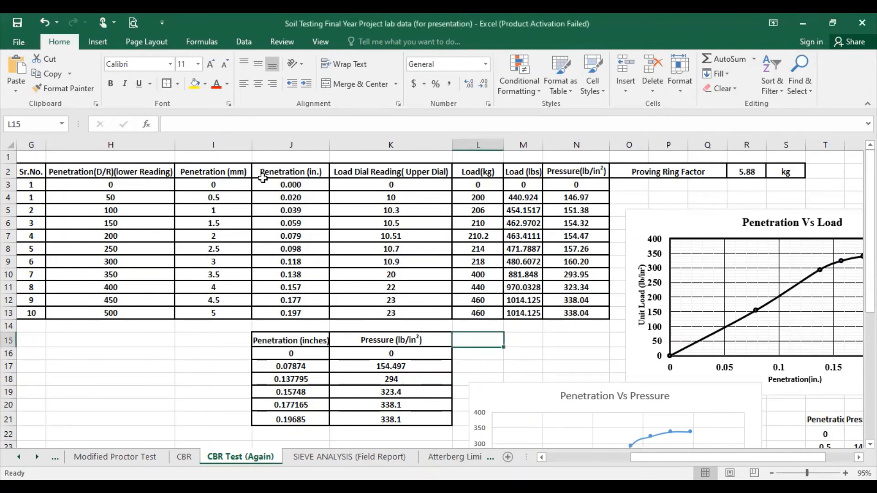
left_click(214, 186)
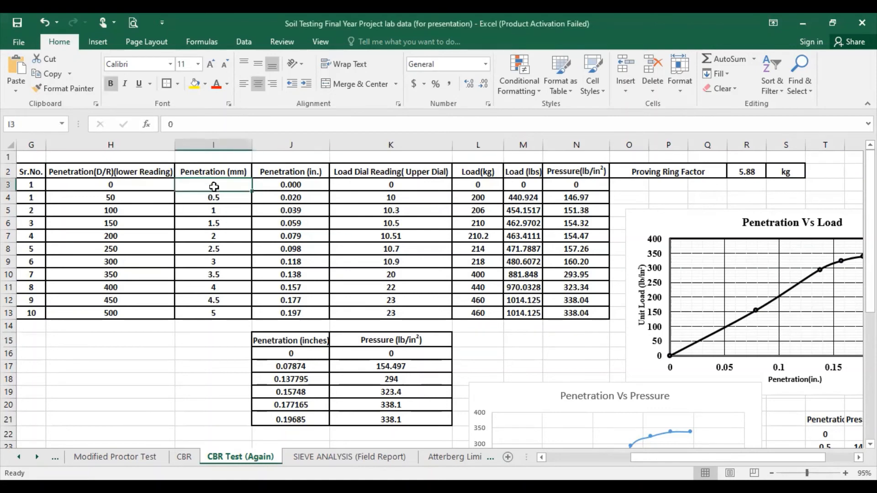
double_click(291, 196)
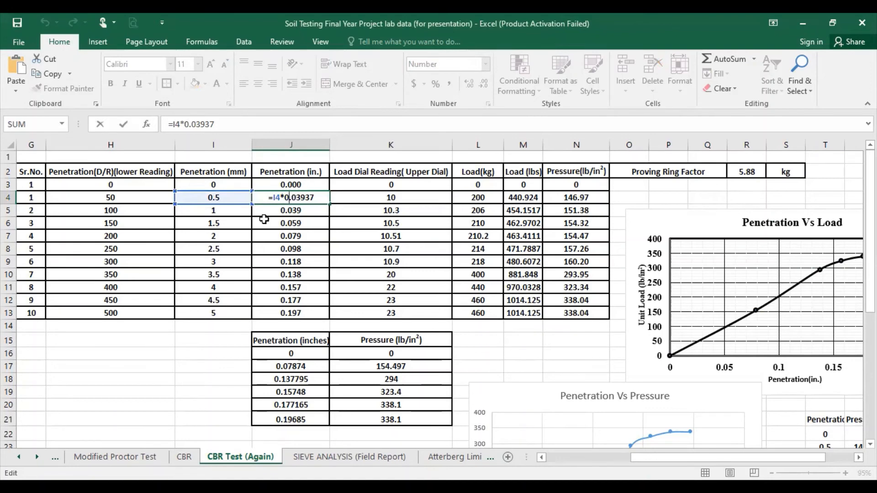
key("Escape")
double_click(292, 185)
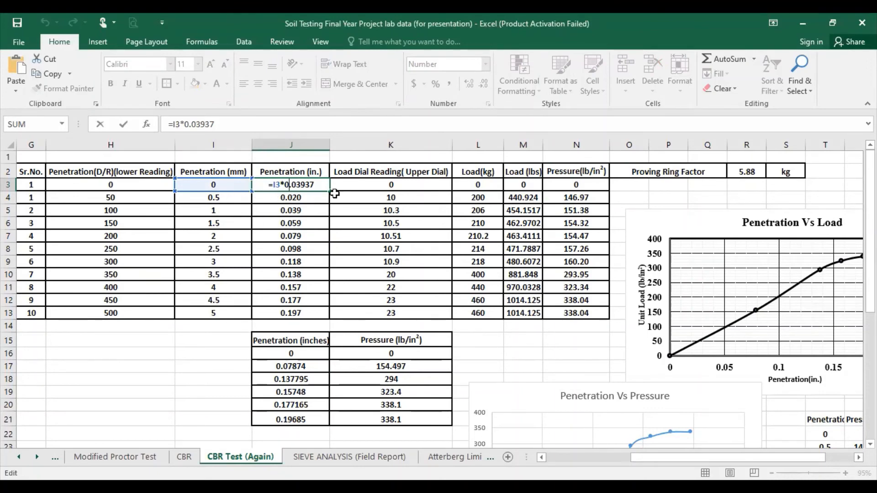
key("Escape")
Step: Check the millimetre entry in I4 and the inch conversion formulas in J4, J5 and J6
left_click(232, 198)
double_click(235, 196)
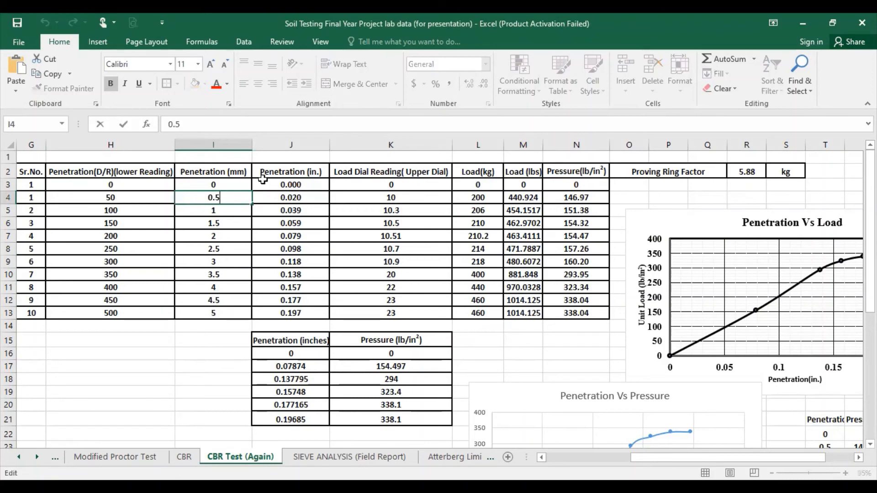
double_click(320, 196)
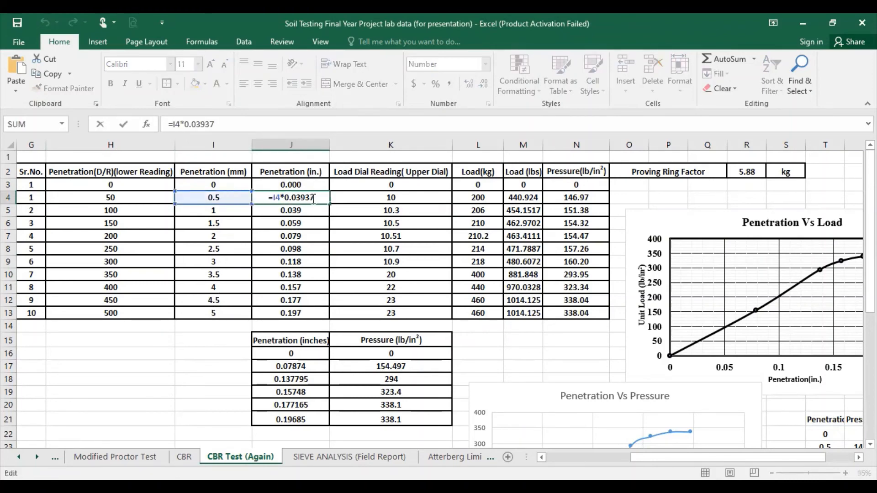
key("Return")
double_click(314, 212)
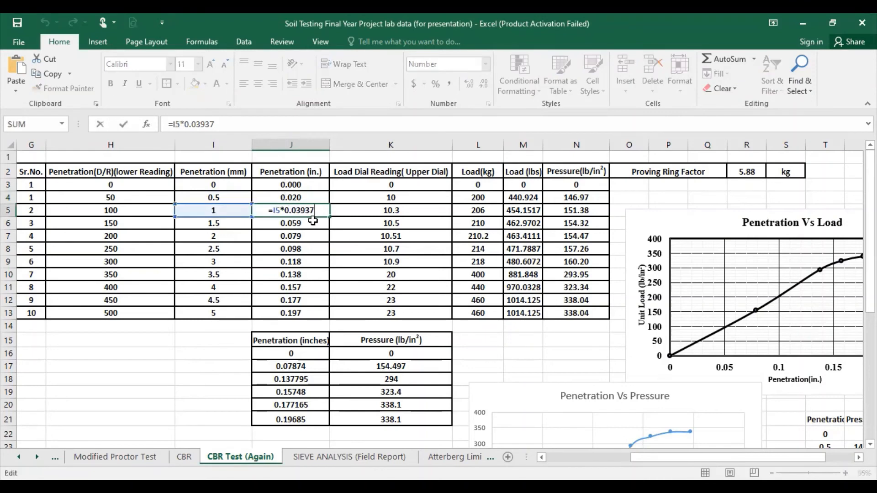
key("Return")
double_click(313, 222)
key("Escape")
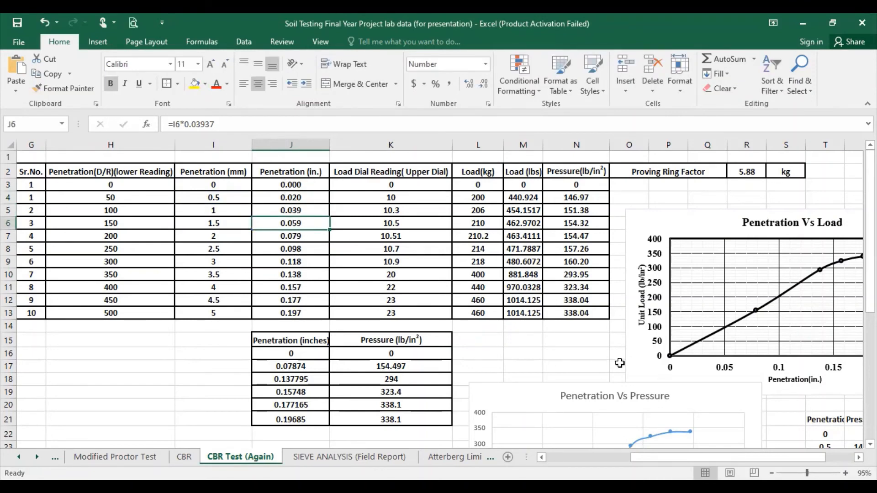
Step: Examine the Penetration Vs Pressure chart with its inch-based axis and source ranges, and close the plot area formatting options
double_click(617, 441)
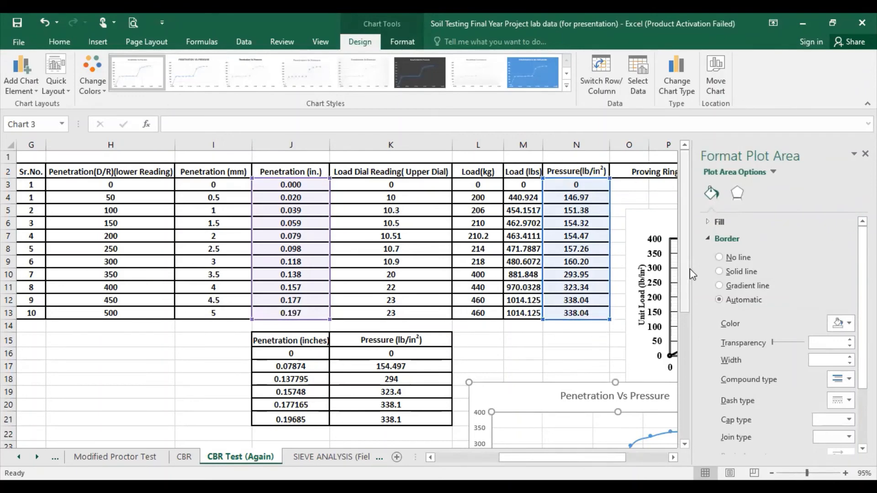
left_click_drag(684, 274, 689, 381)
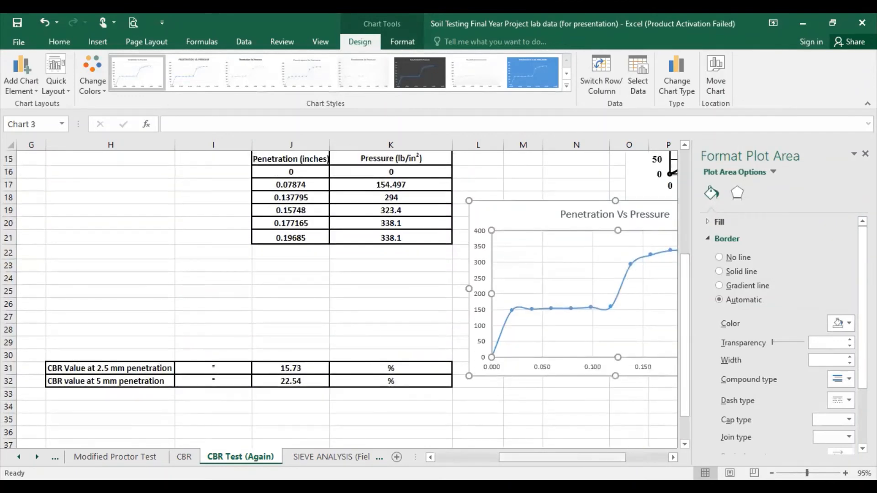
scroll(689, 365, "right", 4)
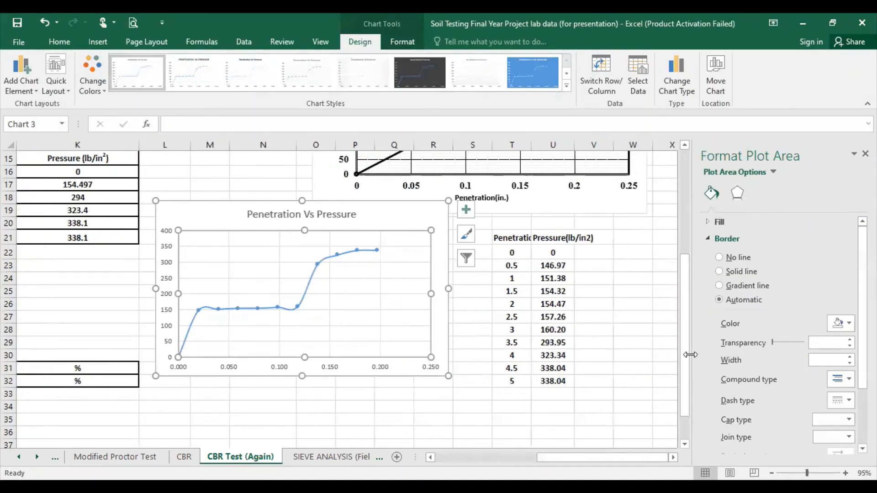
mouse_move(689, 357)
left_mouse_down()
mouse_move(689, 273)
mouse_move(690, 361)
mouse_move(691, 344)
left_mouse_up()
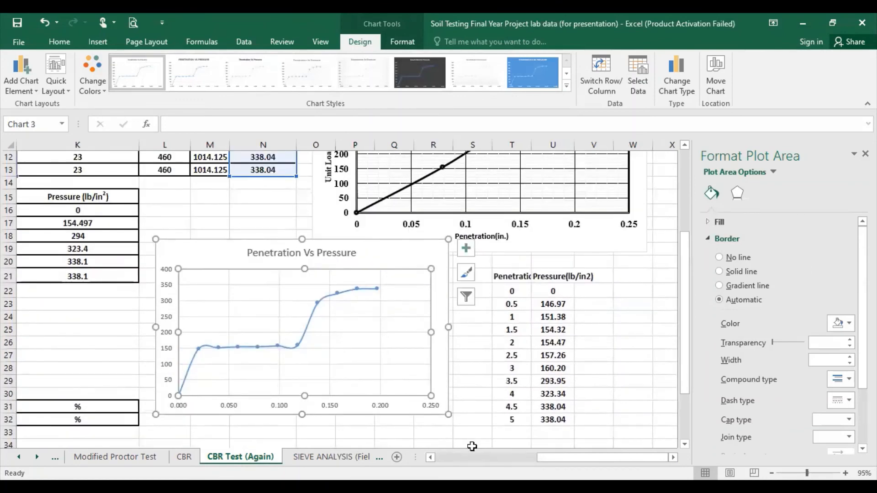
left_click(866, 153)
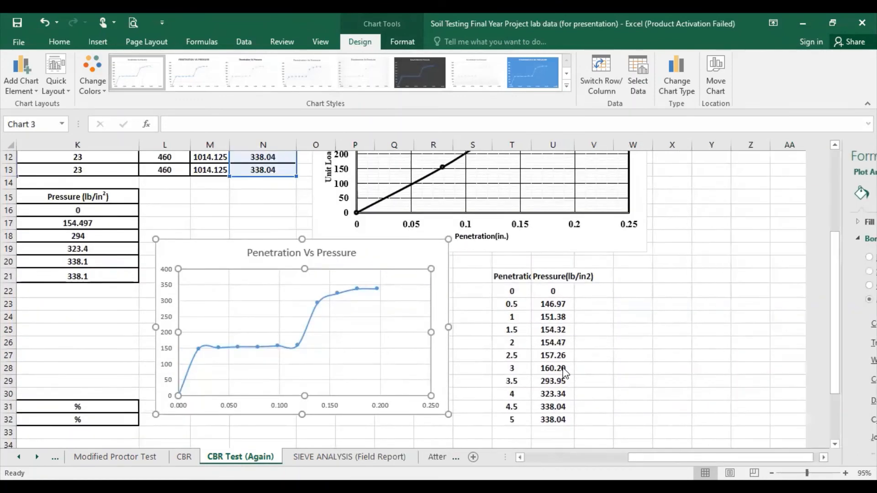
left_click_drag(723, 457, 690, 457)
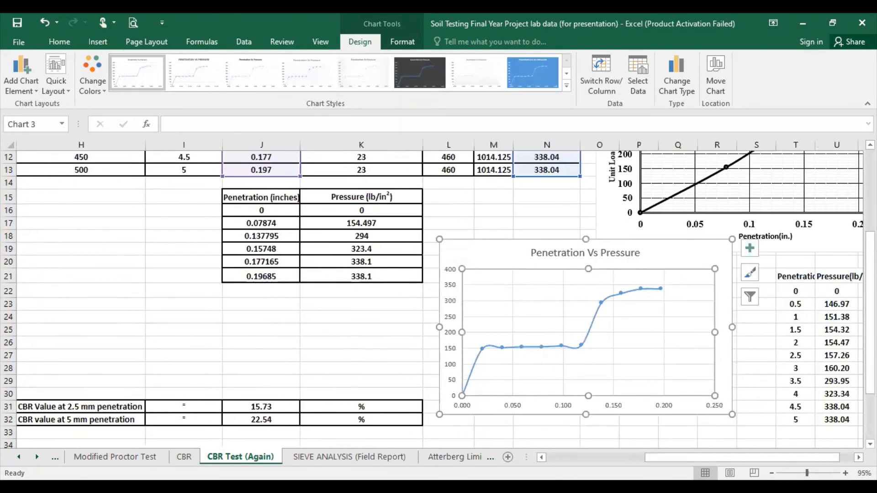
Step: Examine the Penetration Vs Load chart and its source ranges in the small penetration table, and close the chart area formatting options
left_click_drag(871, 344, 871, 264)
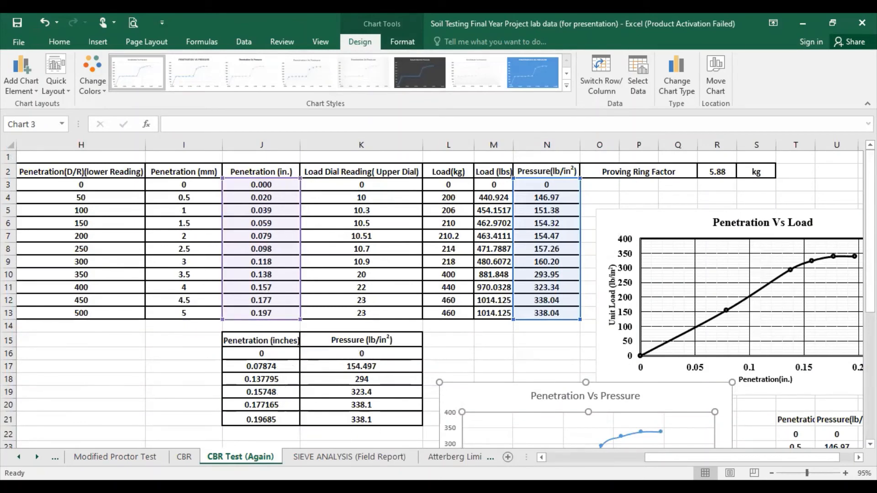
scroll(665, 357, "right", 2)
double_click(622, 282)
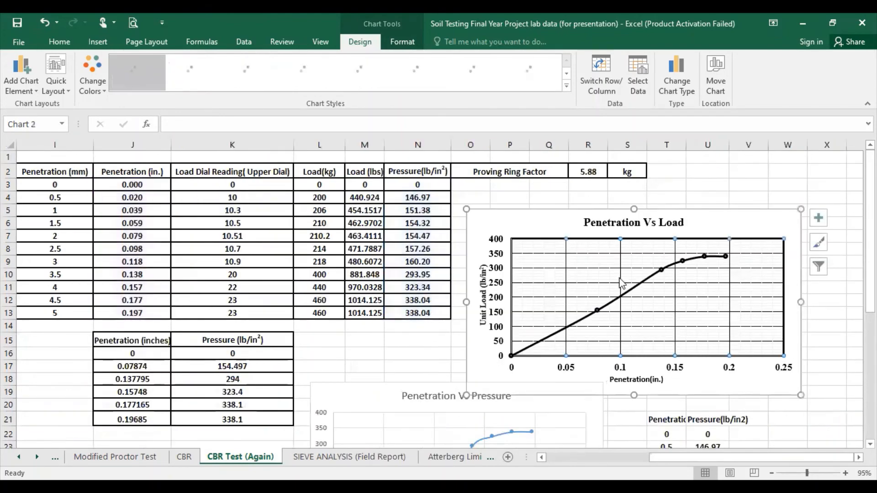
left_click(566, 356)
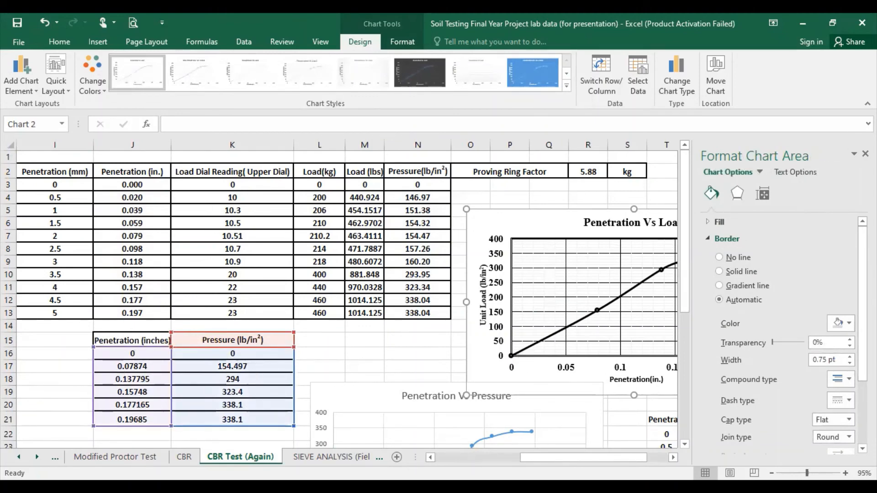
left_click(865, 154)
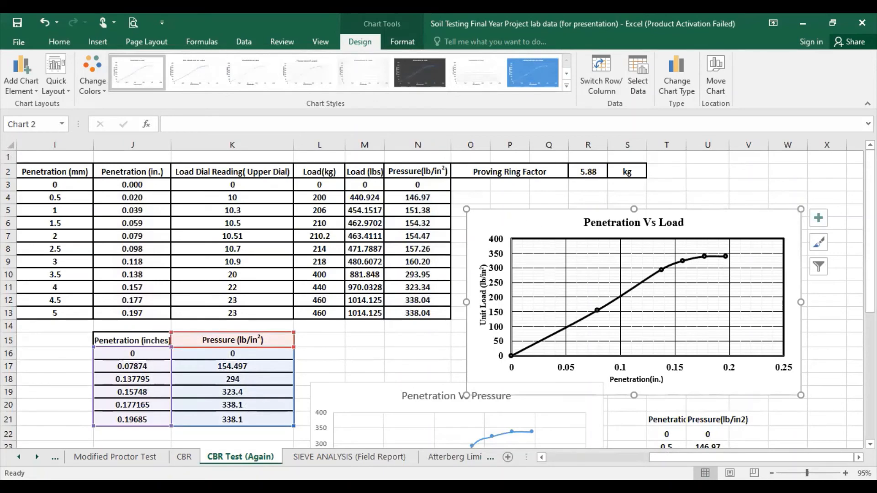
Step: Review the Penetration Vs Pressure curve and CBR values, and switch to the CBR Practical PDF in the browser
scroll(434, 297, "down", 5)
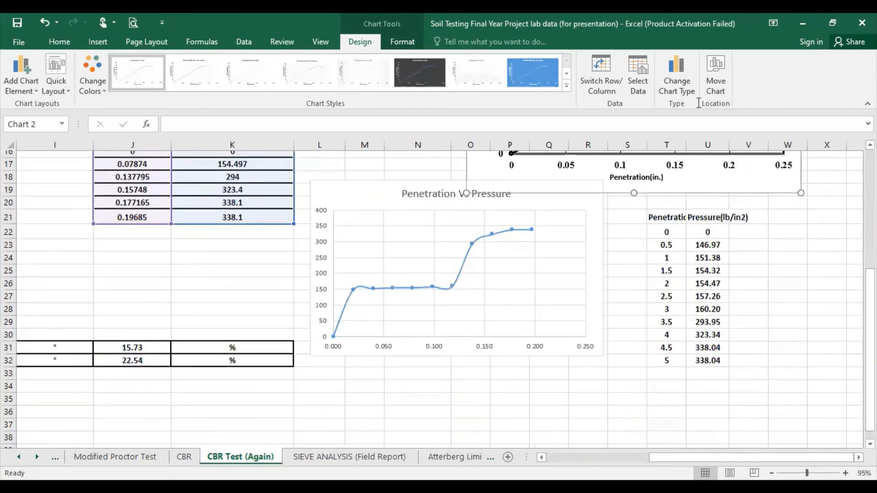
key("alt+Tab")
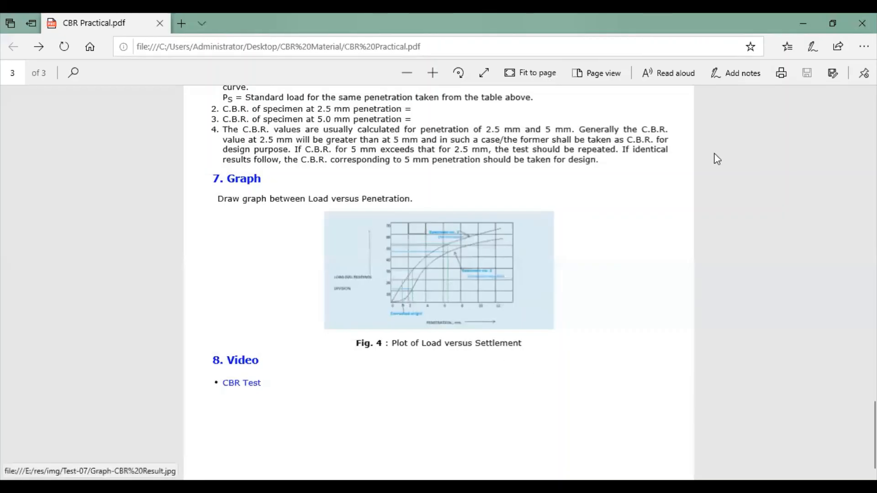